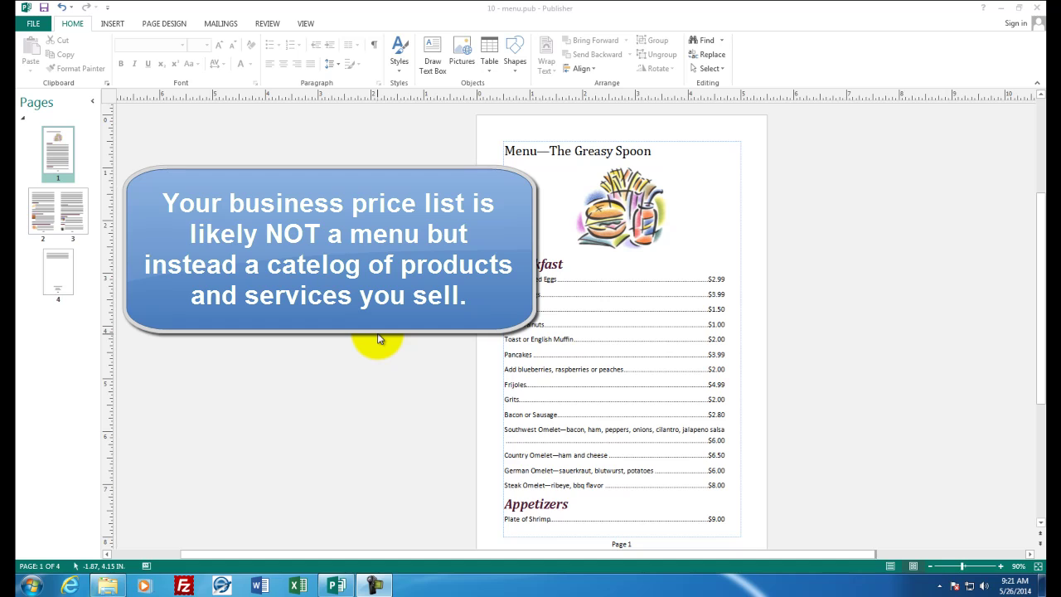
- Review the sample menu's inside spread (pages 2 and 3) and its back page
left_click(73, 213)
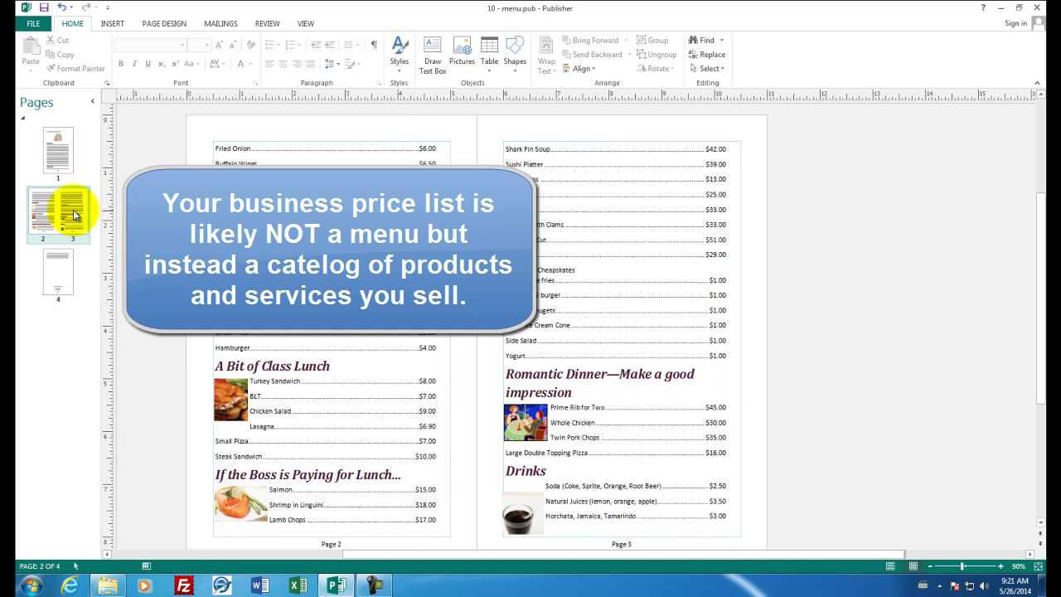
scroll(177, 292, "down", 1)
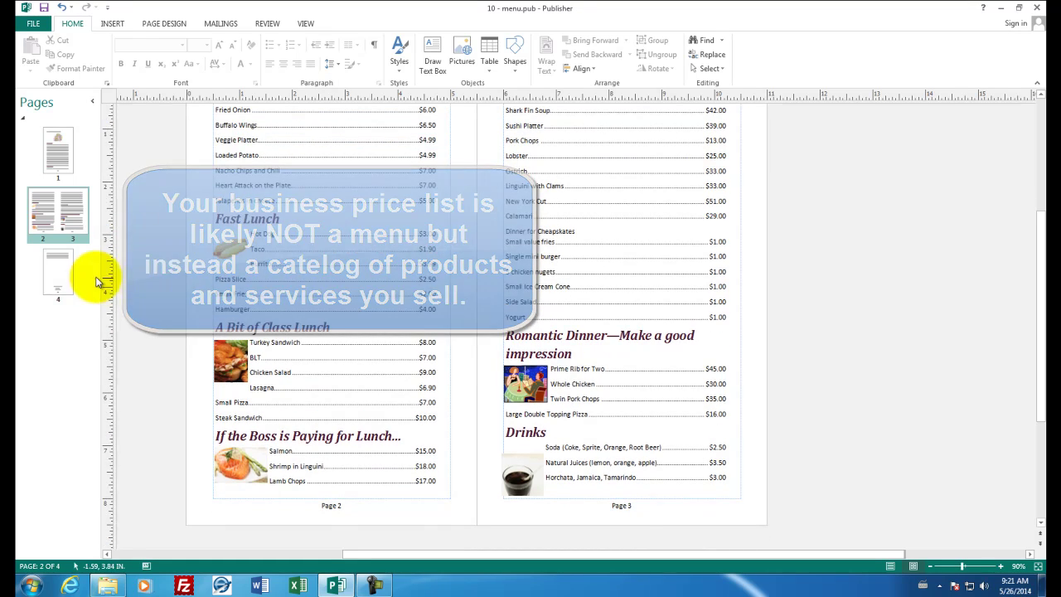
left_click(59, 272)
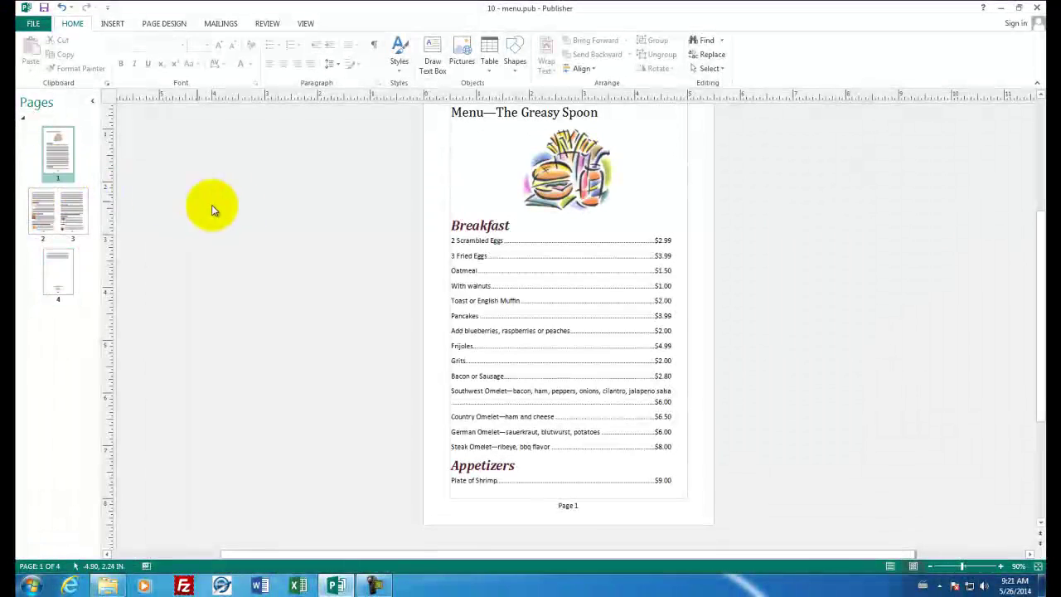
scroll(284, 253, "up", 1)
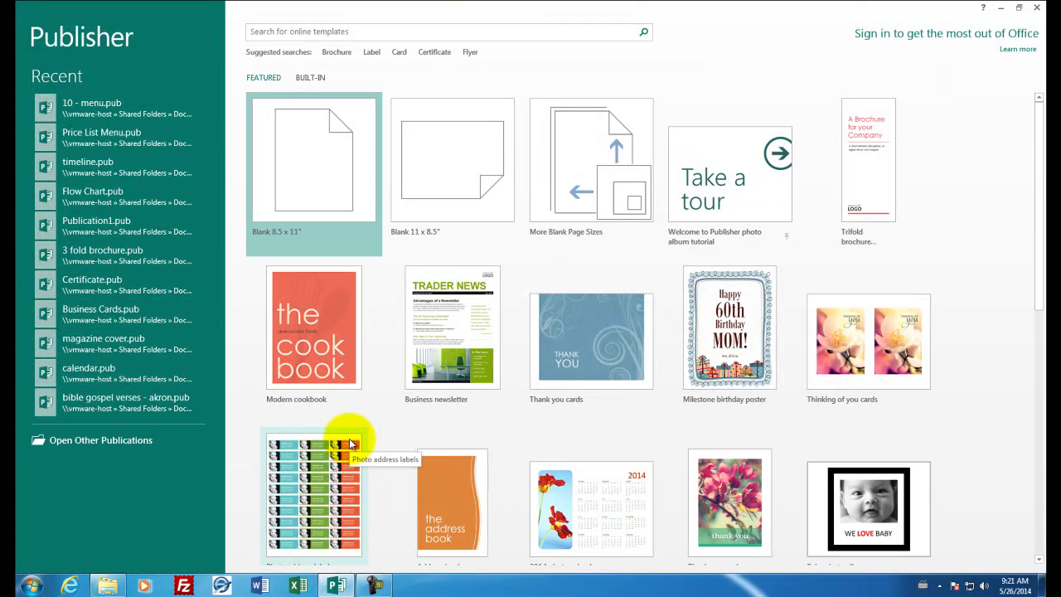
- Create a new blank publication using the 1/2 Letter Booklet (5.5 x 8.5") page size
left_click(312, 162)
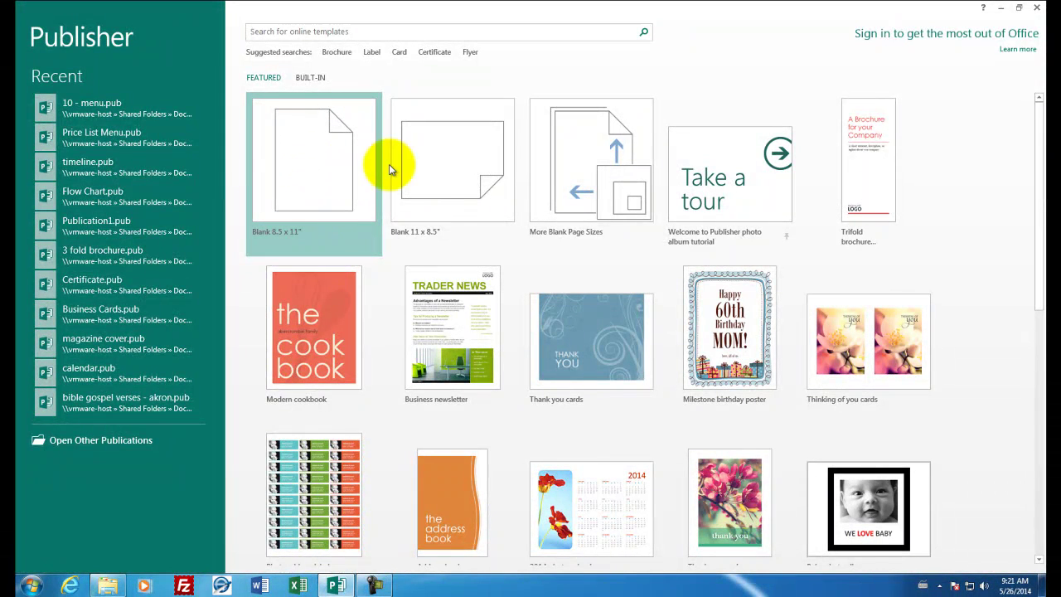
left_click(580, 184)
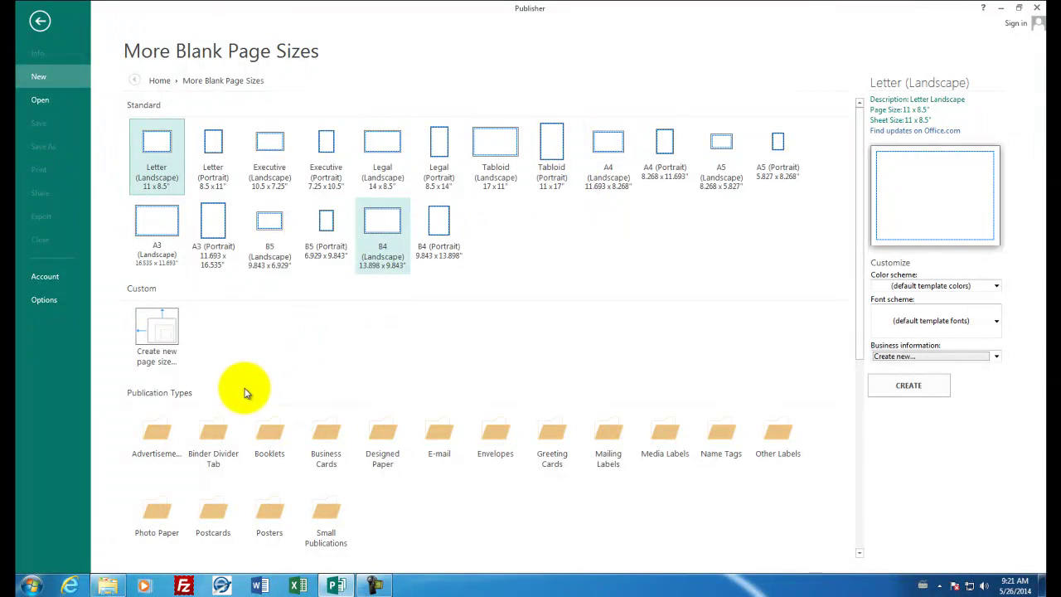
left_click(274, 440)
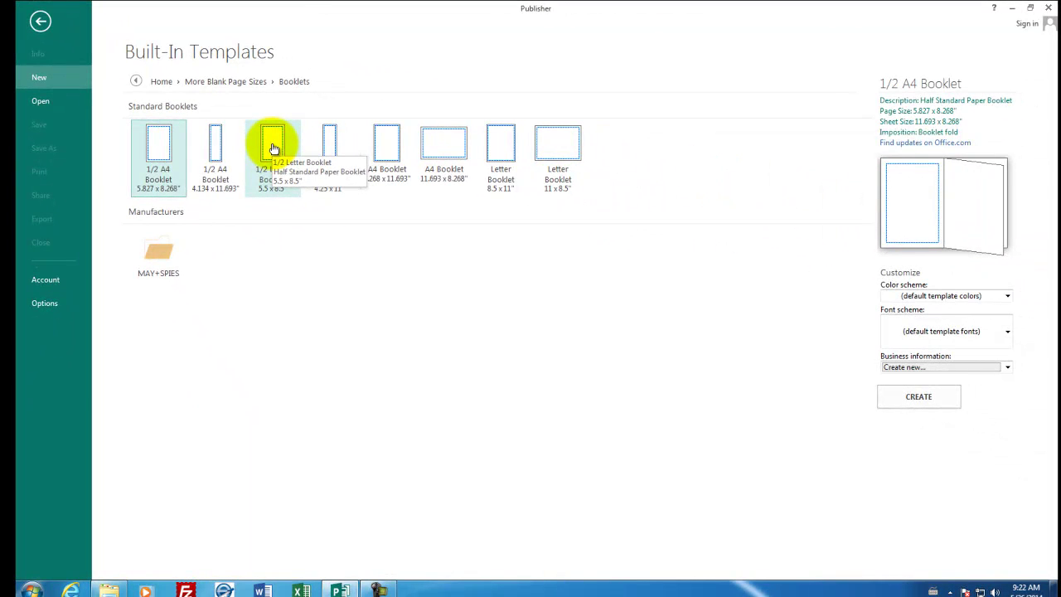
left_click(274, 148)
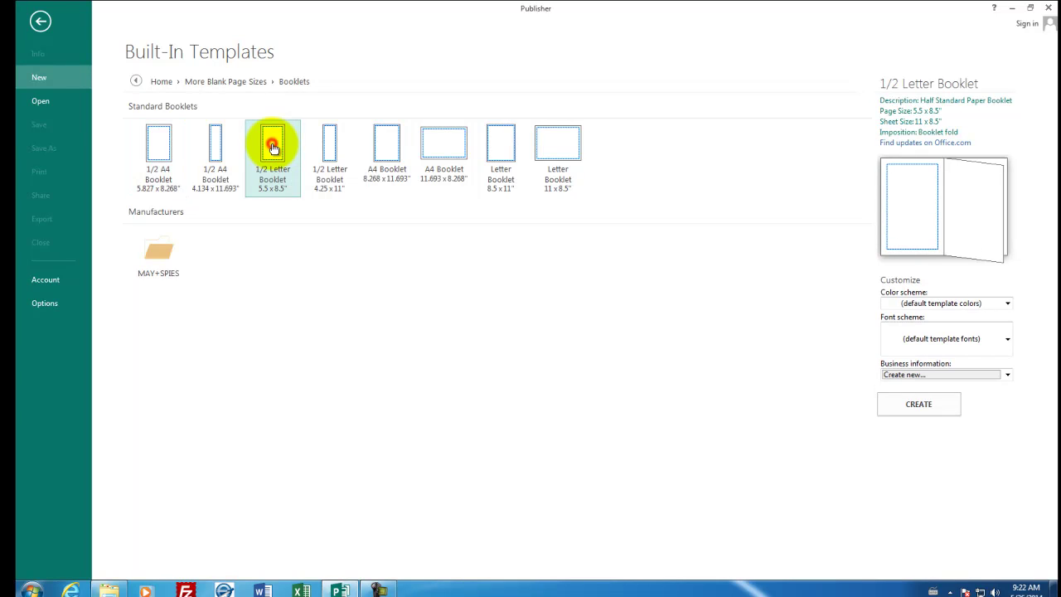
left_click(919, 405)
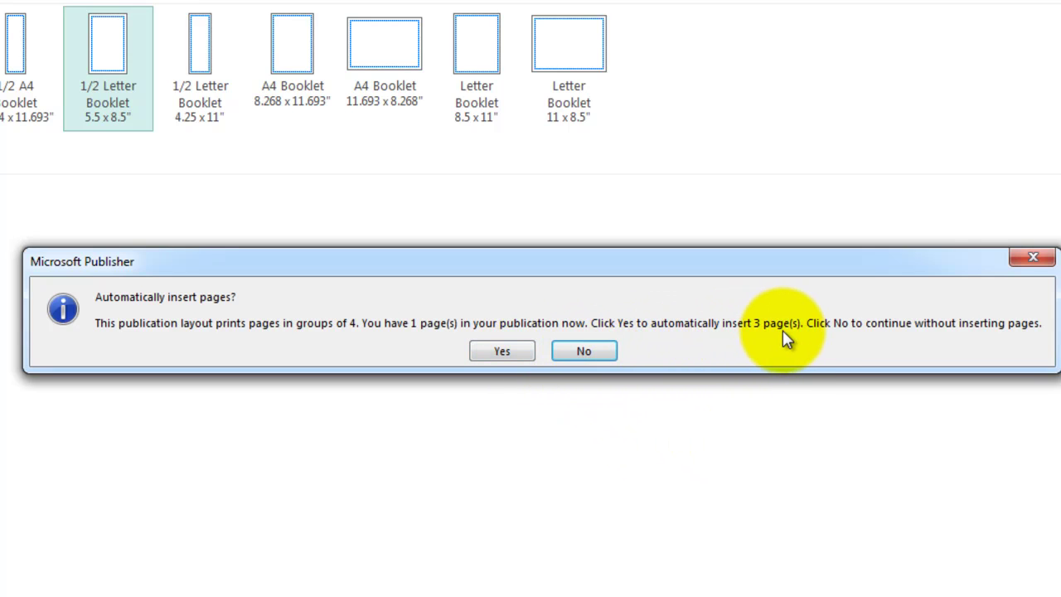
left_click(512, 346)
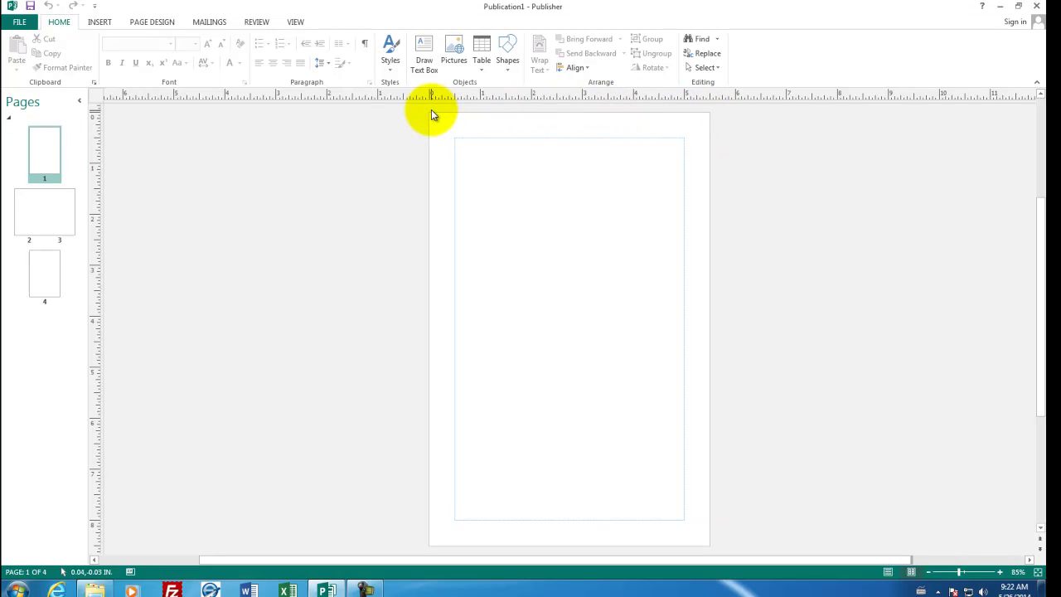
left_click(45, 210)
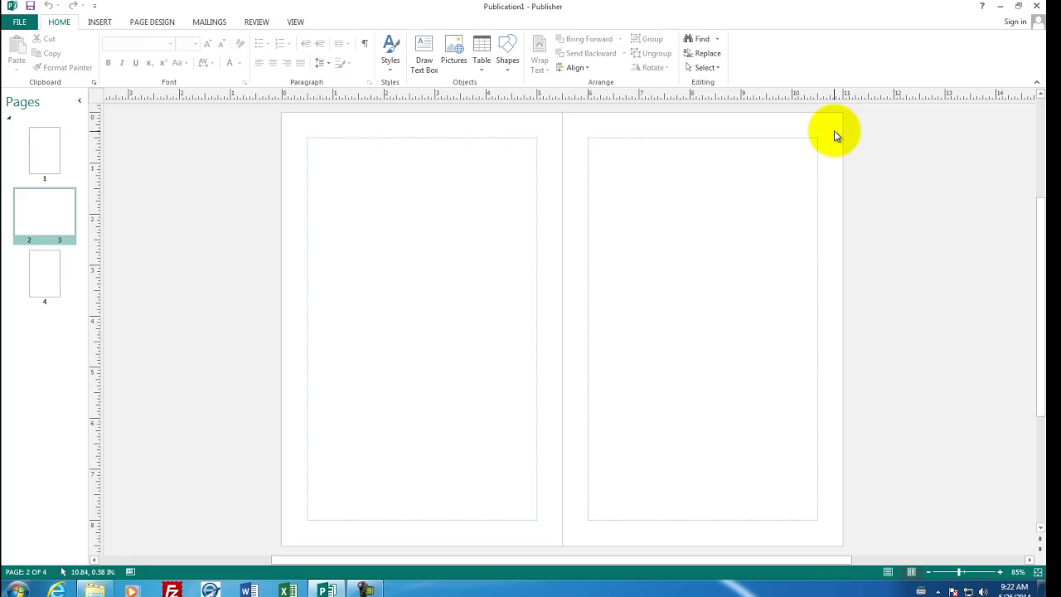
left_click(57, 278)
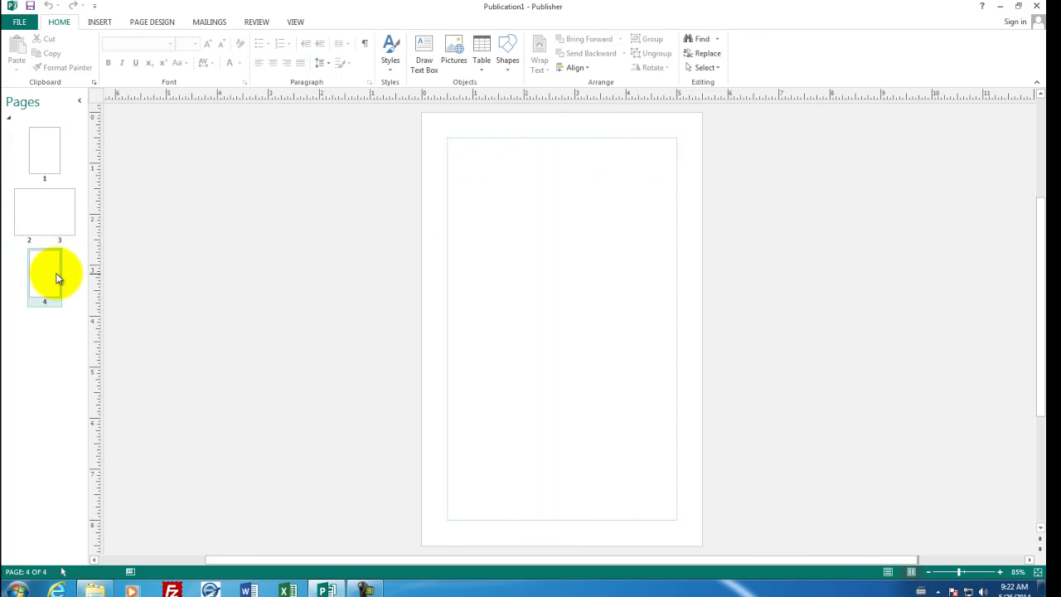
left_click(49, 163)
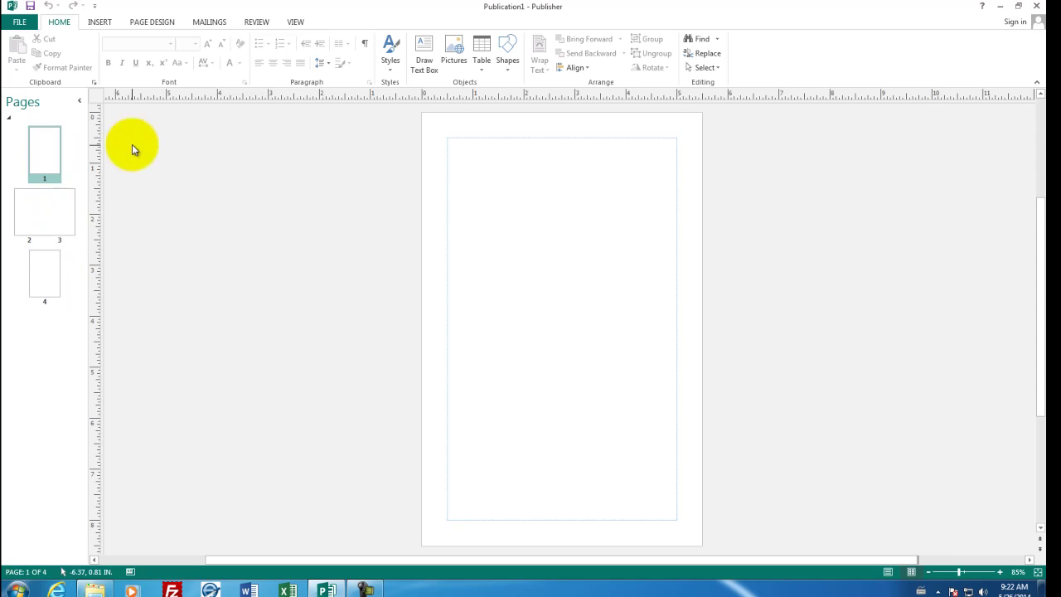
- Draw a page 1 text box reading 'Menu for the Greasy Spoon', 'Breakfast', '2 Scrambled Eggs', with a 3.927" tab stop
left_click(421, 73)
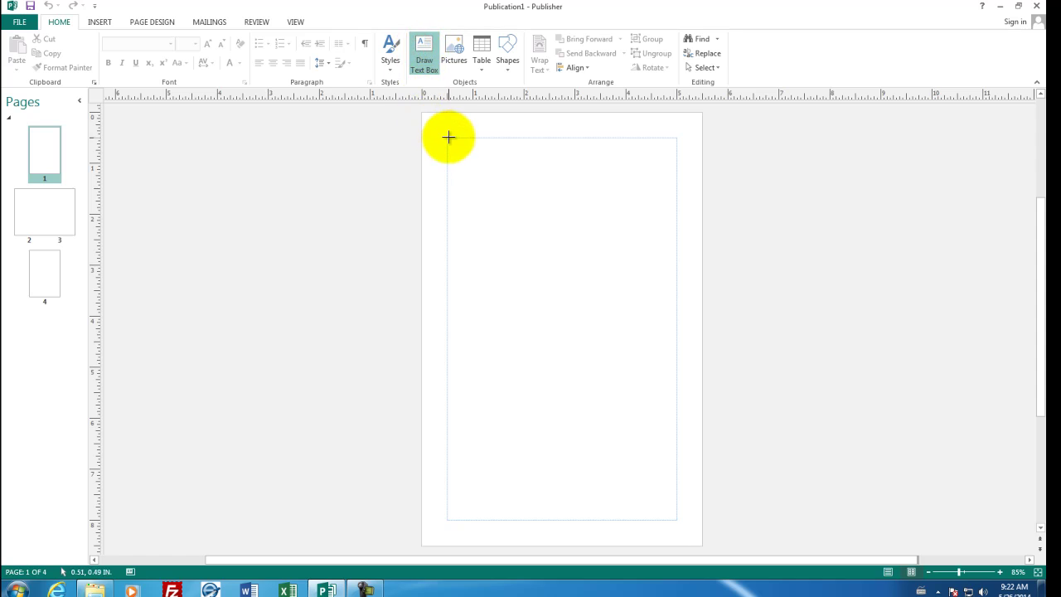
left_click_drag(446, 136, 676, 524)
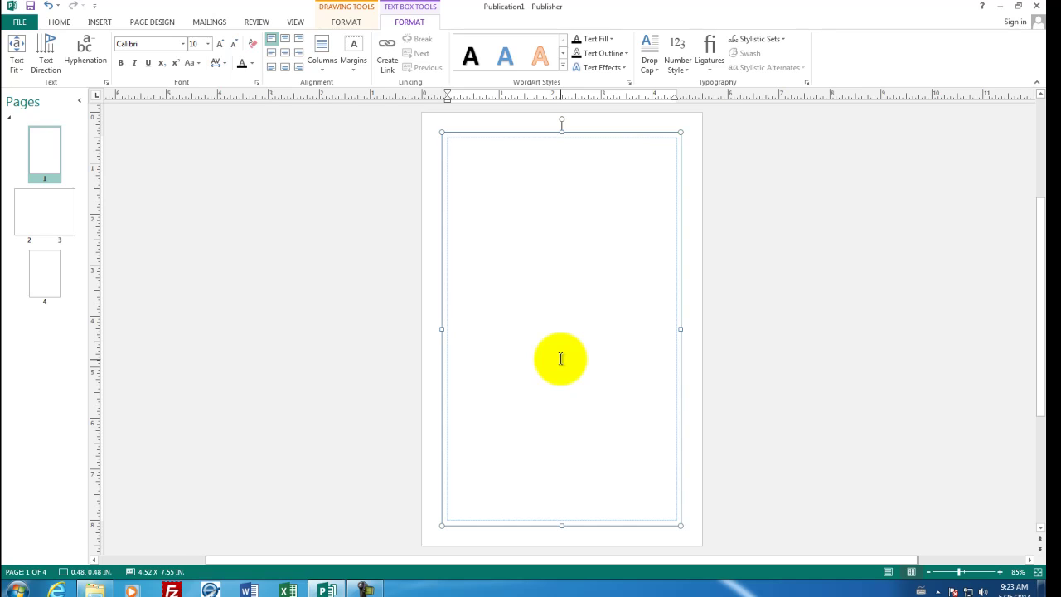
type("Menu for the Greasy Spoon")
key("Return")
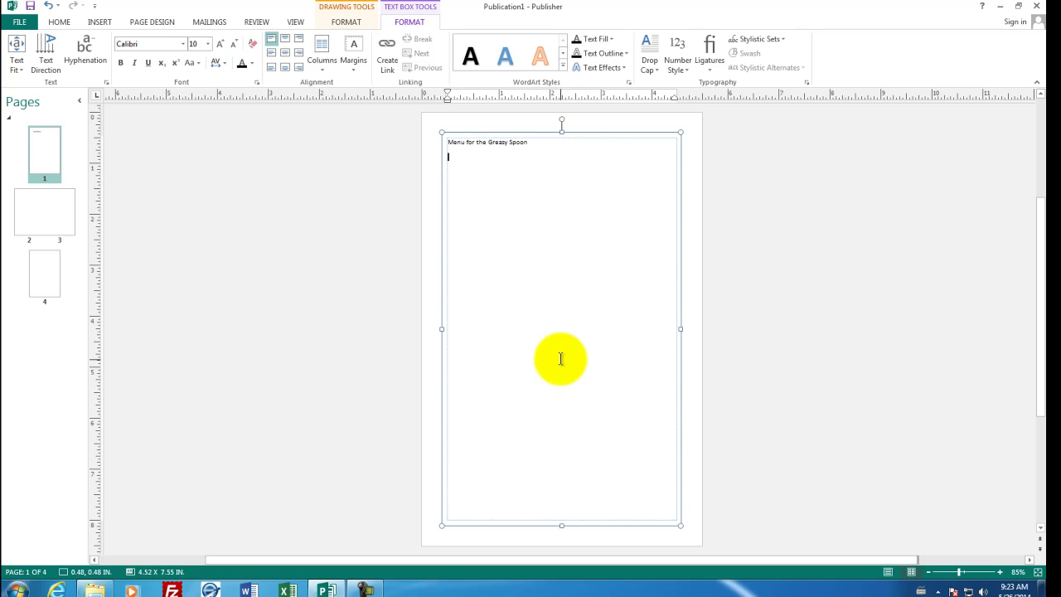
type("Breakfast")
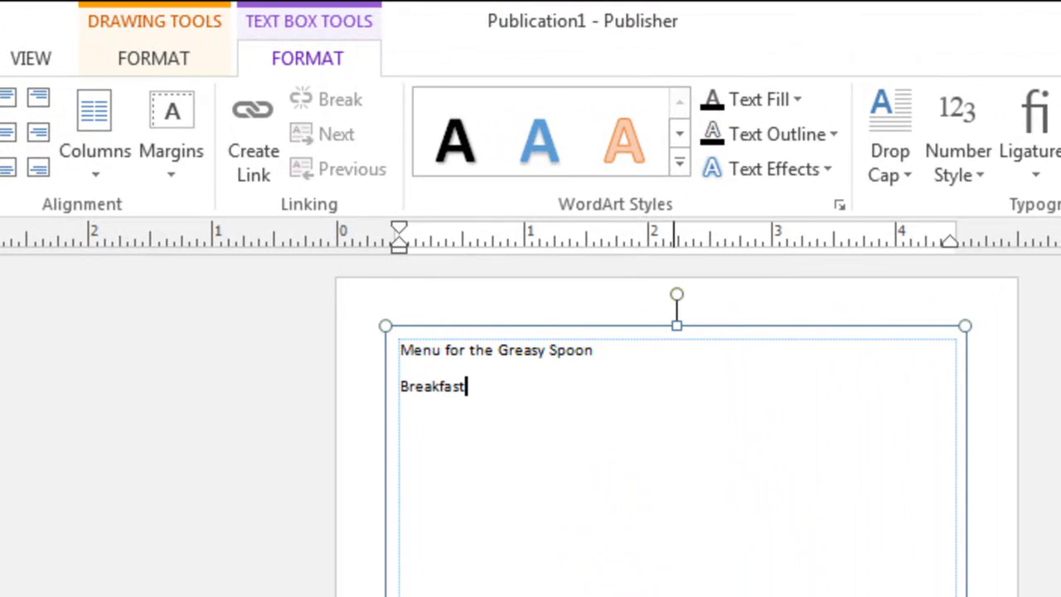
key("Return")
type("2 Scramb")
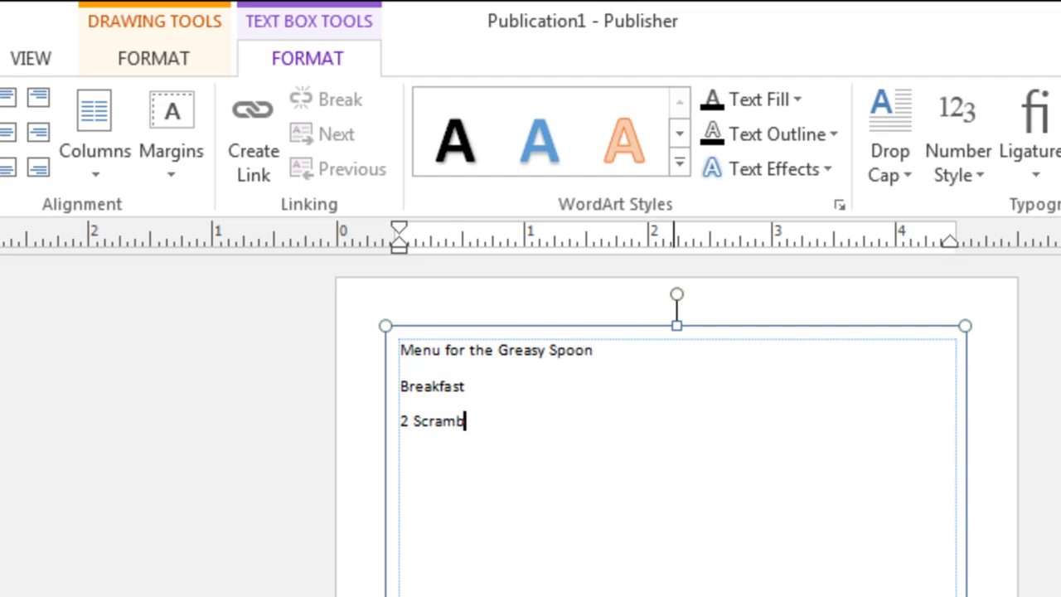
type("led Eggs")
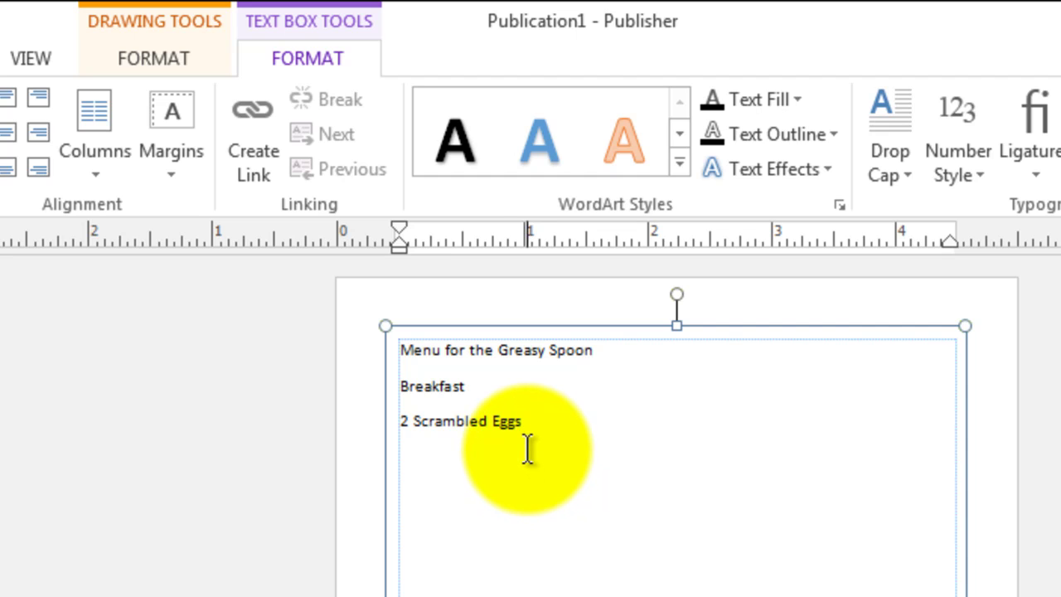
left_click(889, 238)
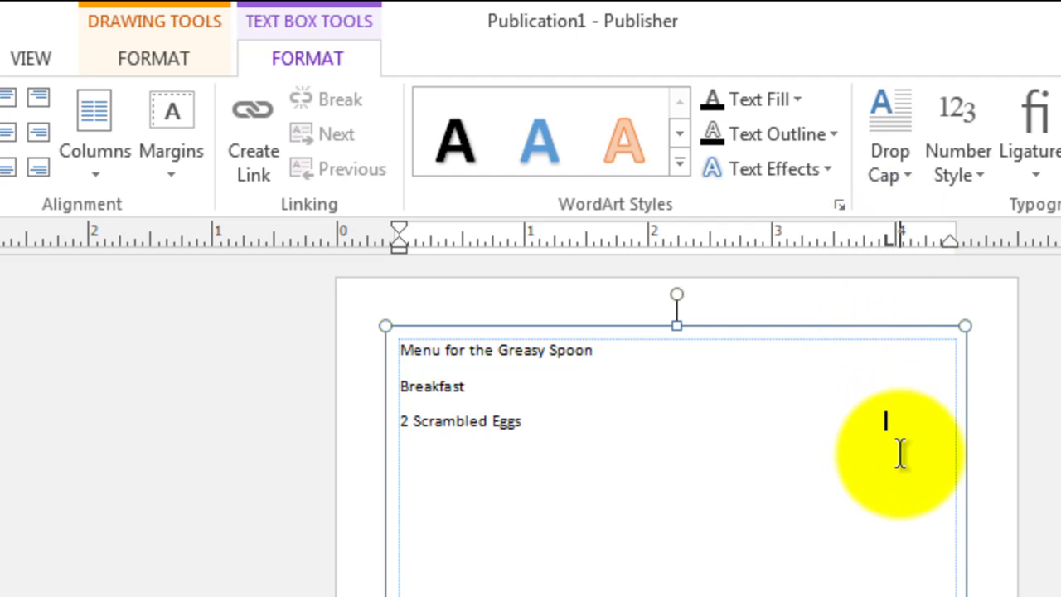
key("Tab")
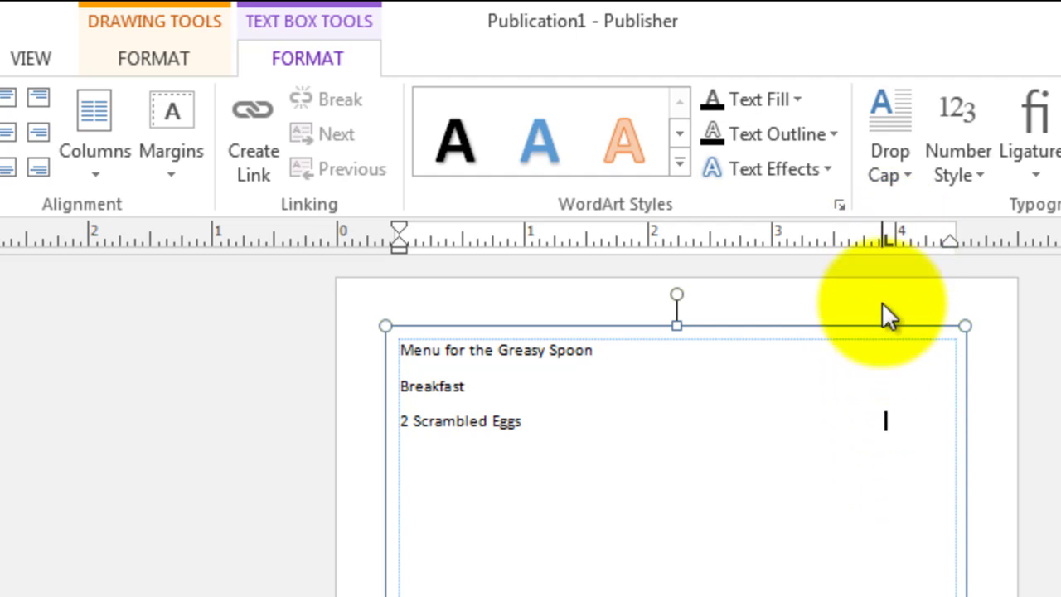
- Change the 3.927" tab stop to right alignment with a dot leader
double_click(889, 239)
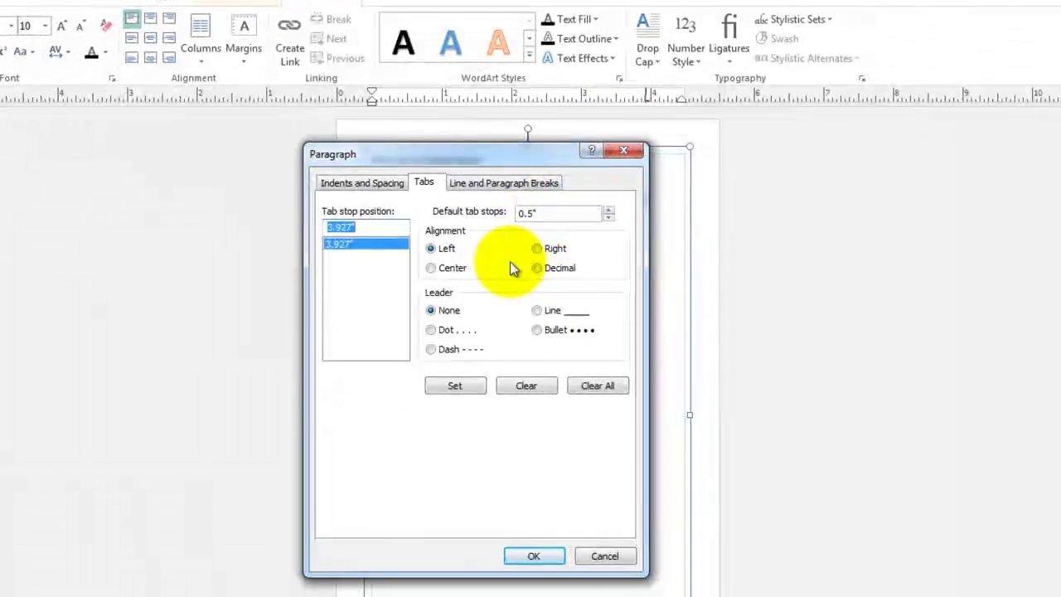
left_click(431, 329)
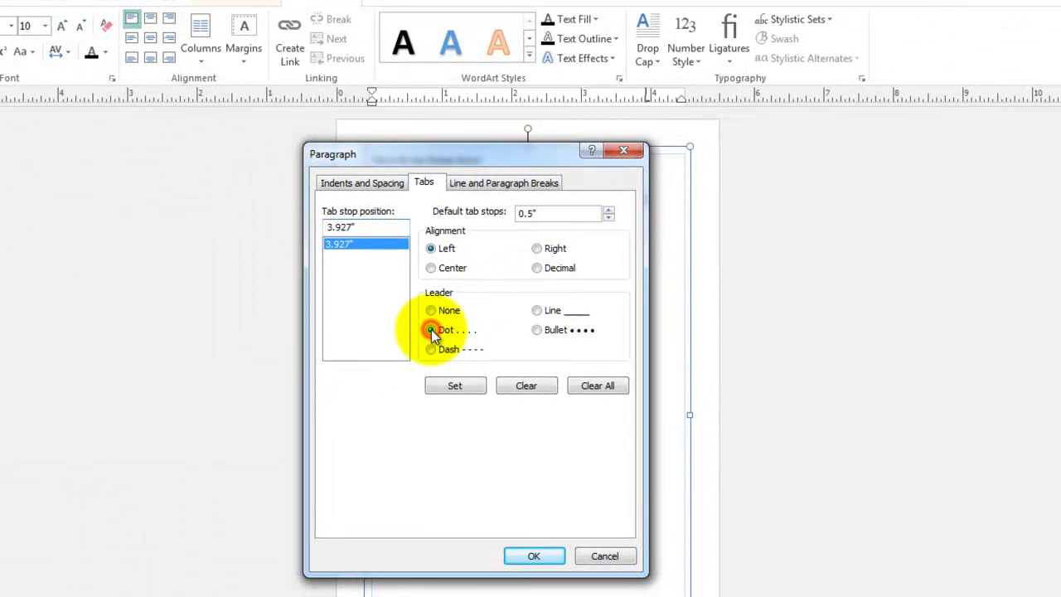
left_click(536, 249)
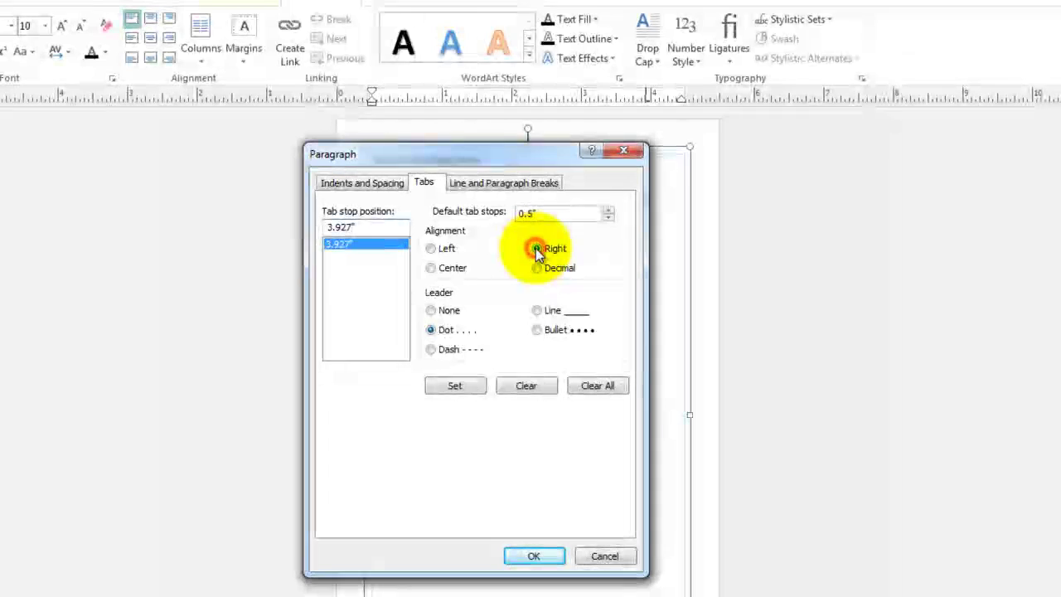
left_click(534, 556)
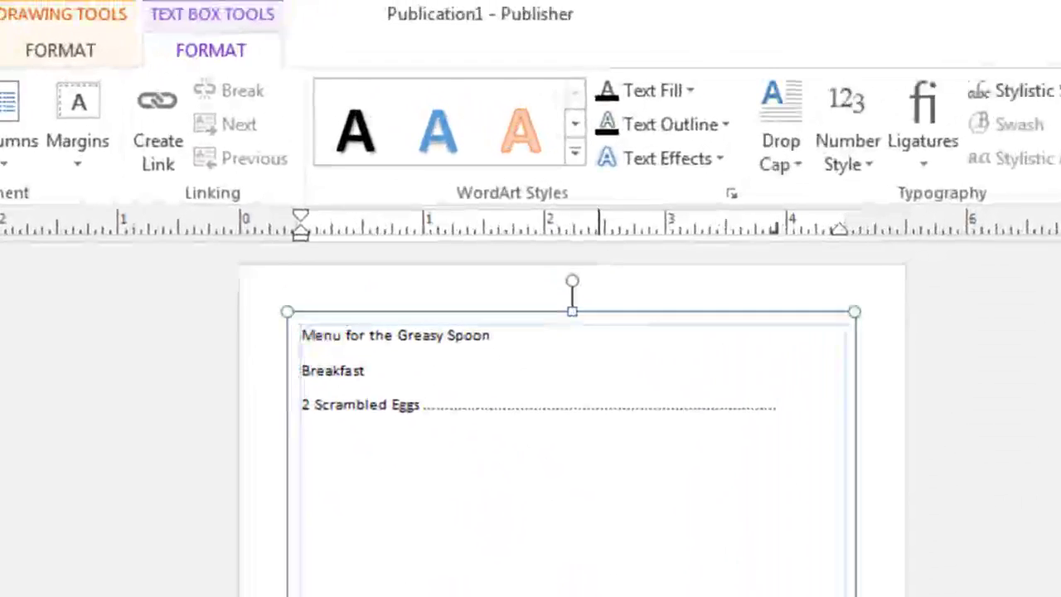
- Enter the $2 price, then add '3 Fried Eggs' followed by its dotted leader
type("$2.99")
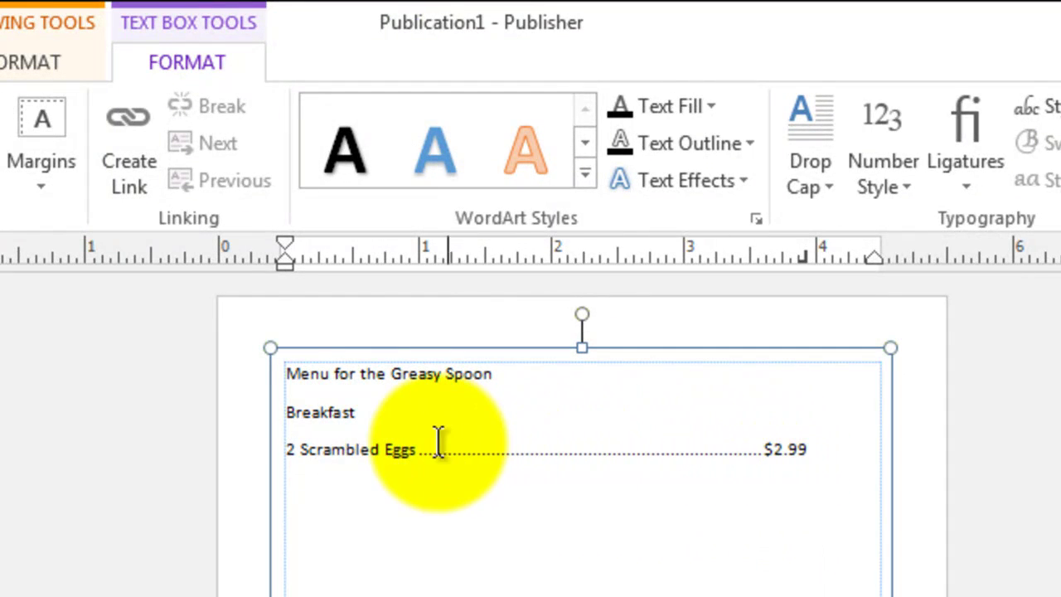
key("Return")
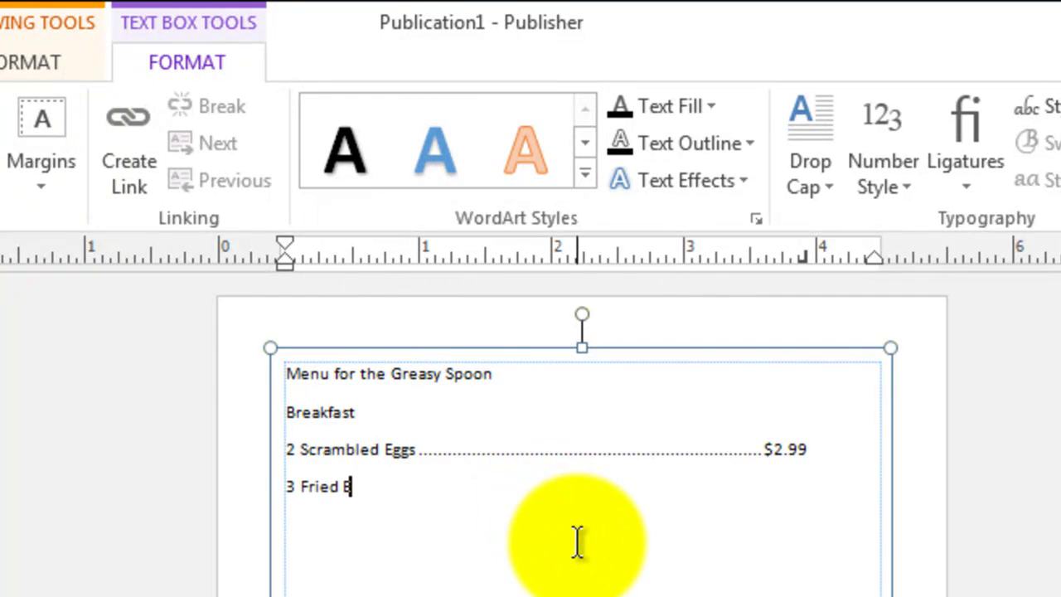
type("3 Fried Eggs")
key("Tab")
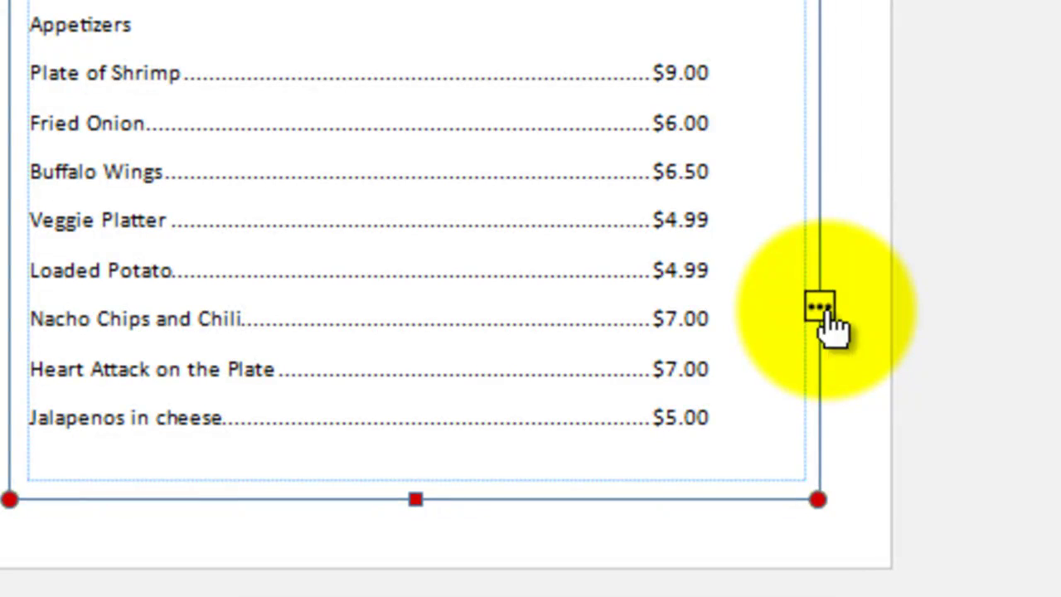
- Flow the overflowing menu text into a text box filling page 2's margins
left_click(821, 308)
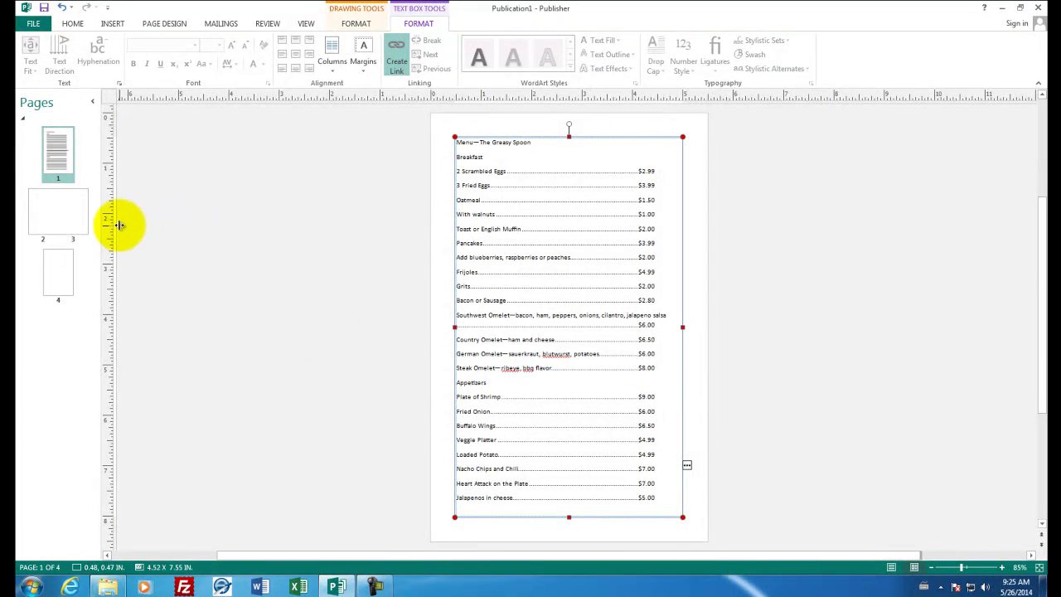
left_click(60, 215)
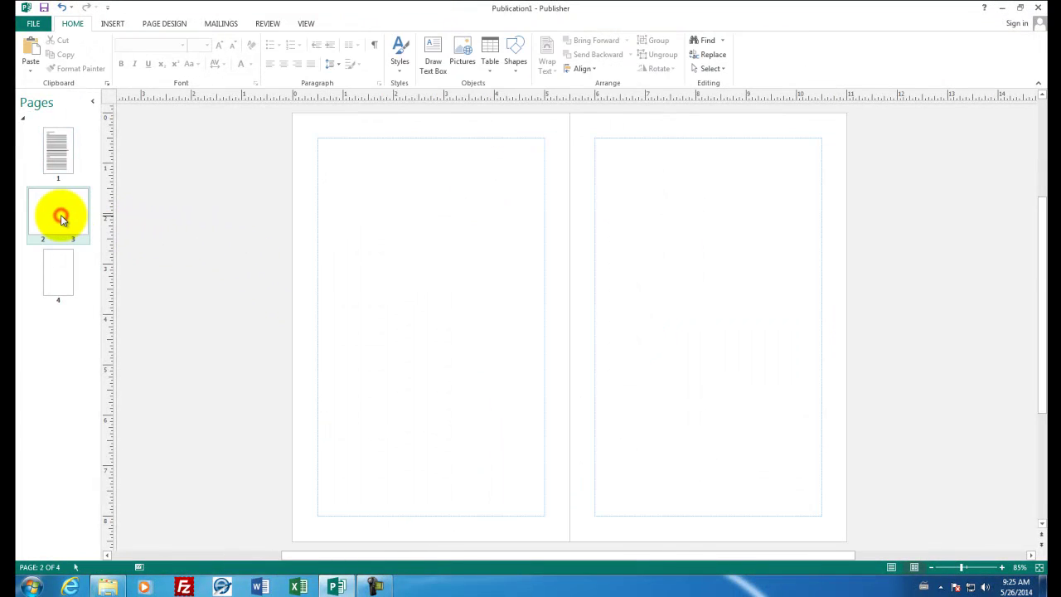
left_click(329, 157)
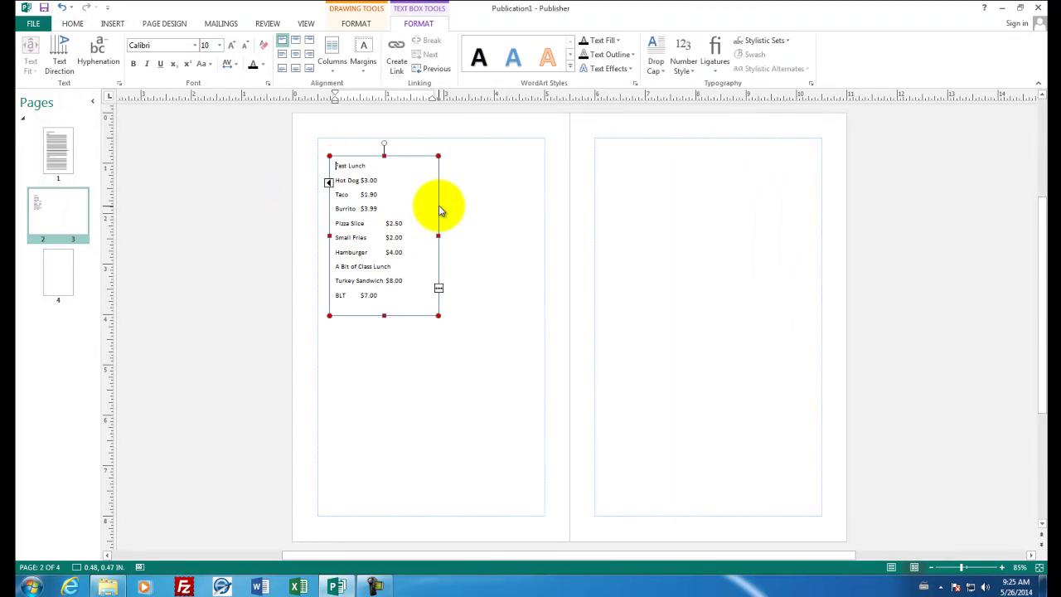
left_click_drag(439, 205, 423, 183)
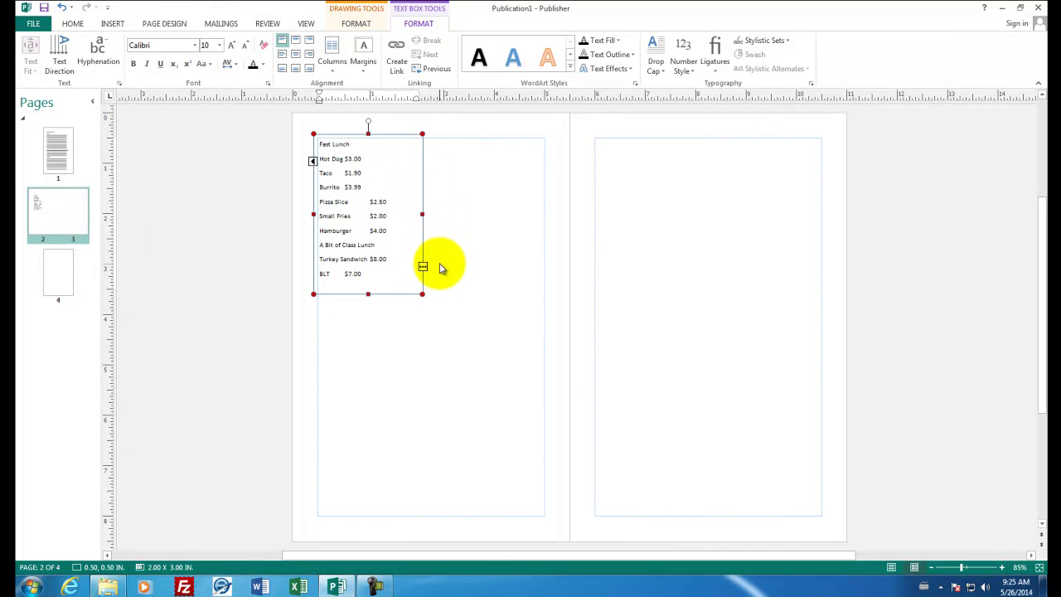
left_click_drag(423, 294, 548, 518)
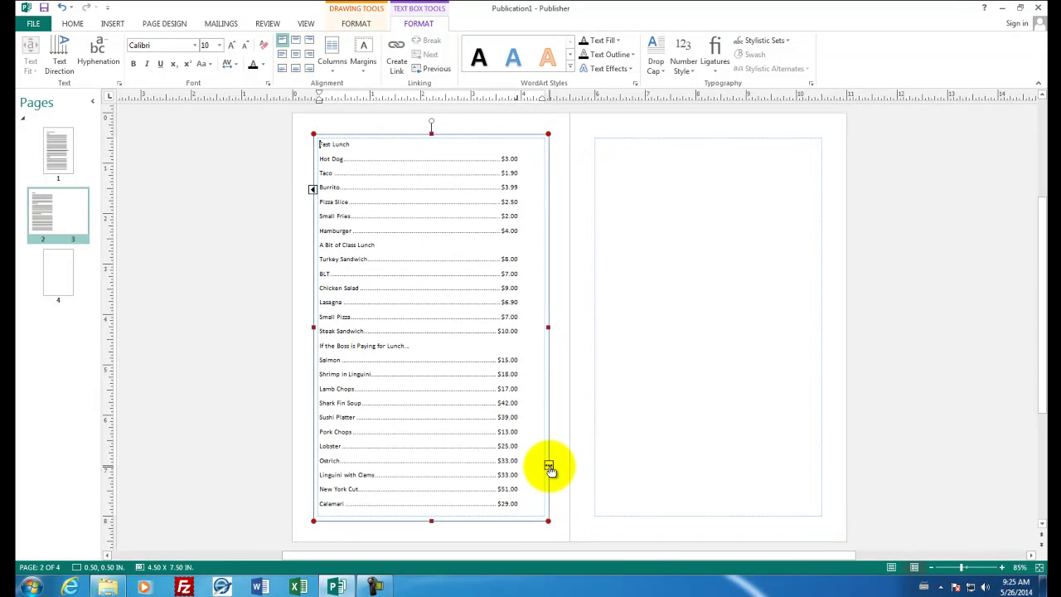
- Continue the remaining text into a 4.50 x 7.50 in box on page 3
left_click(548, 467)
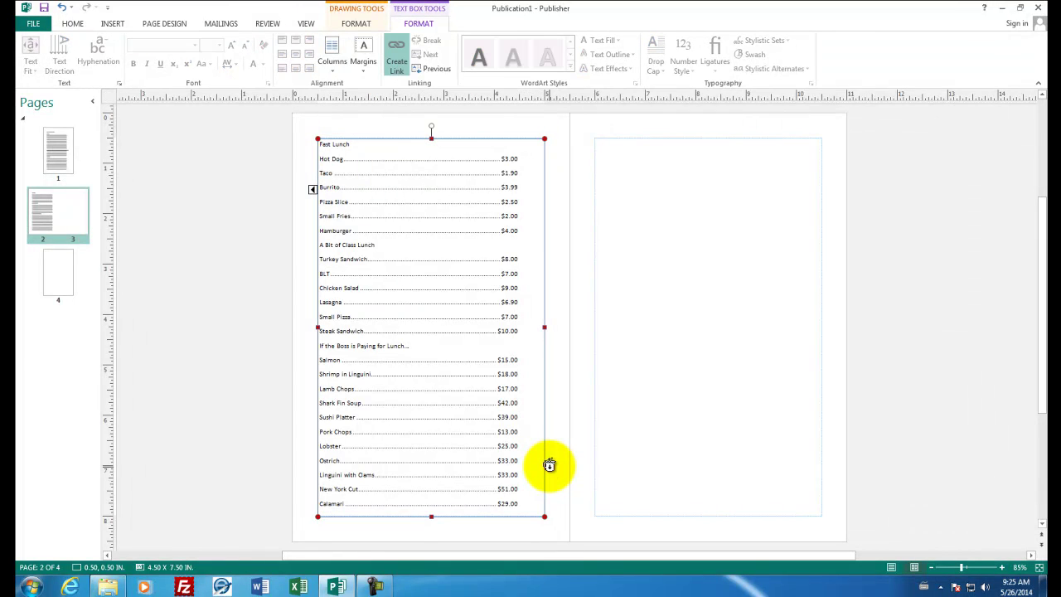
left_click(634, 208)
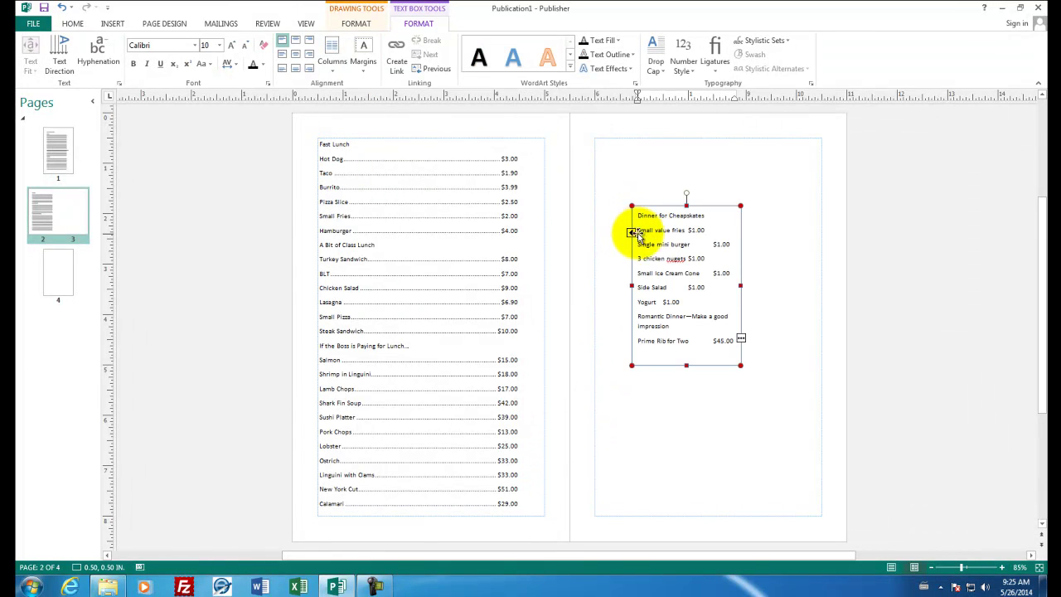
left_click_drag(621, 256, 587, 179)
left_click_drag(700, 293, 826, 520)
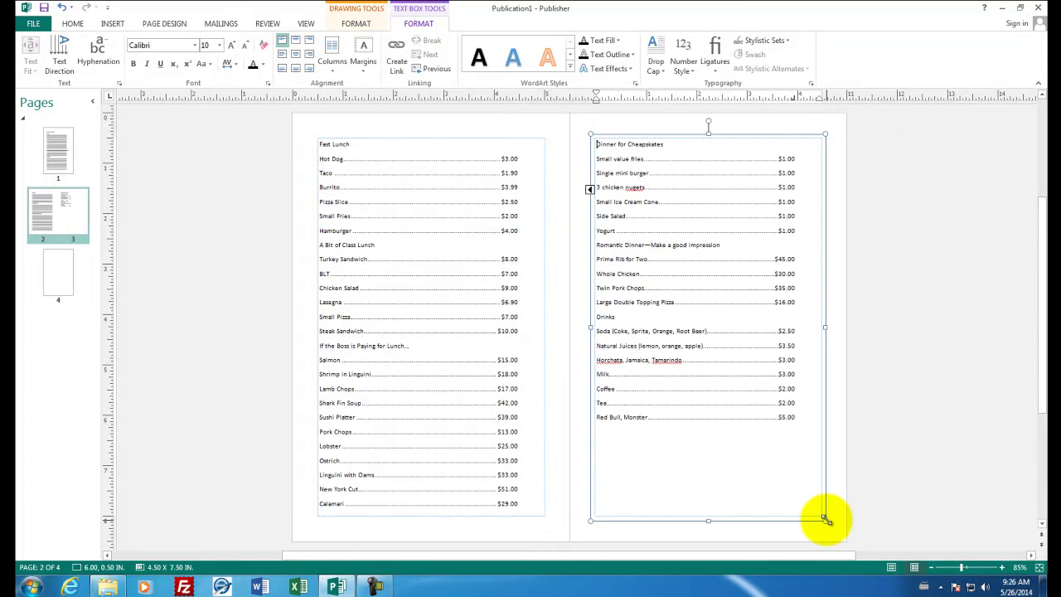
left_click(789, 466)
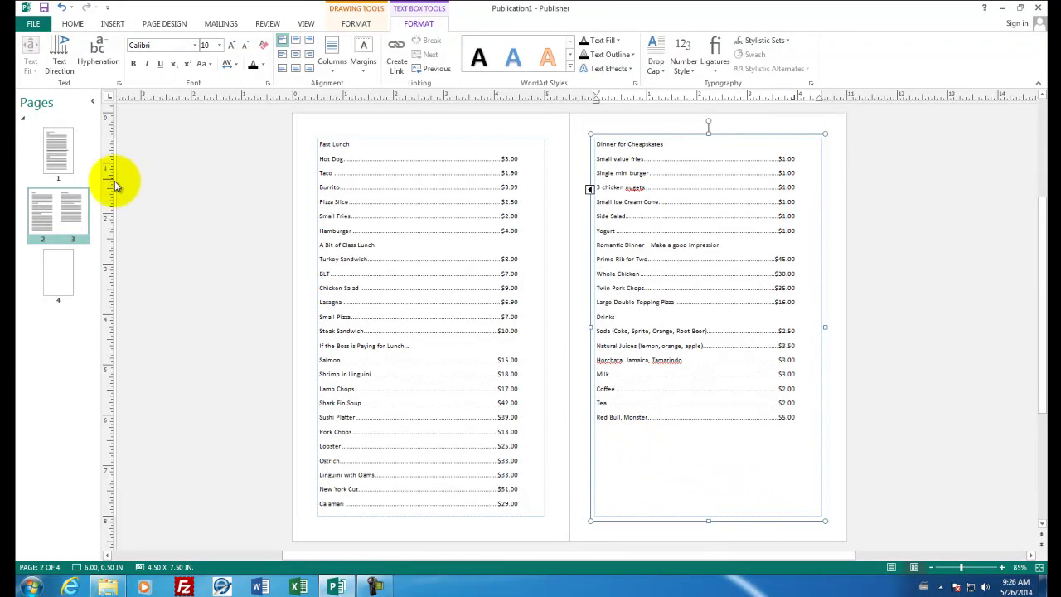
left_click(64, 168)
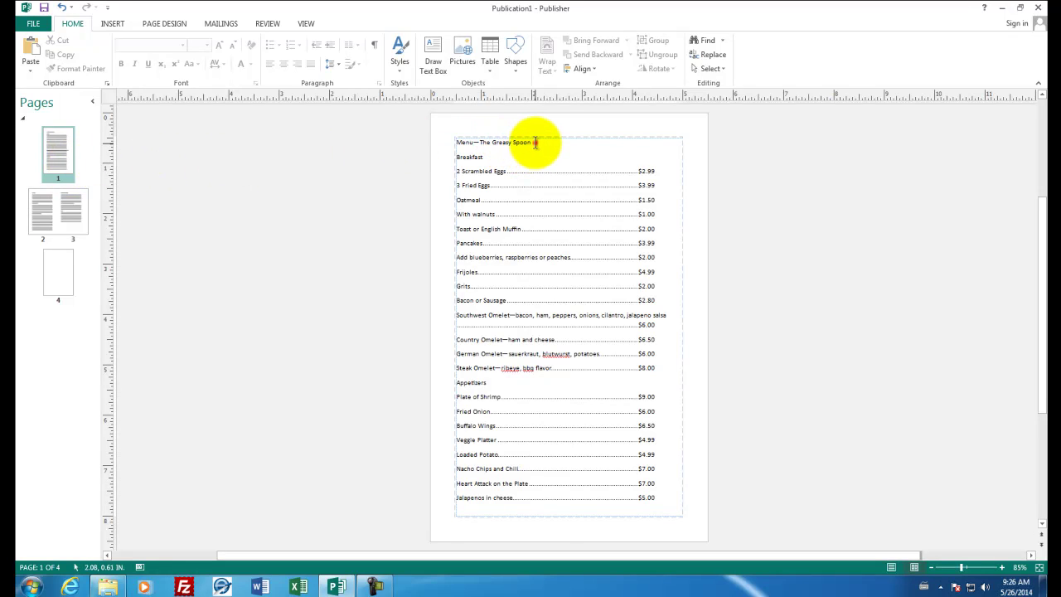
- Apply the Heading 1 style to the title 'Menu—The Greasy Spoon'
left_click_drag(535, 143, 462, 142)
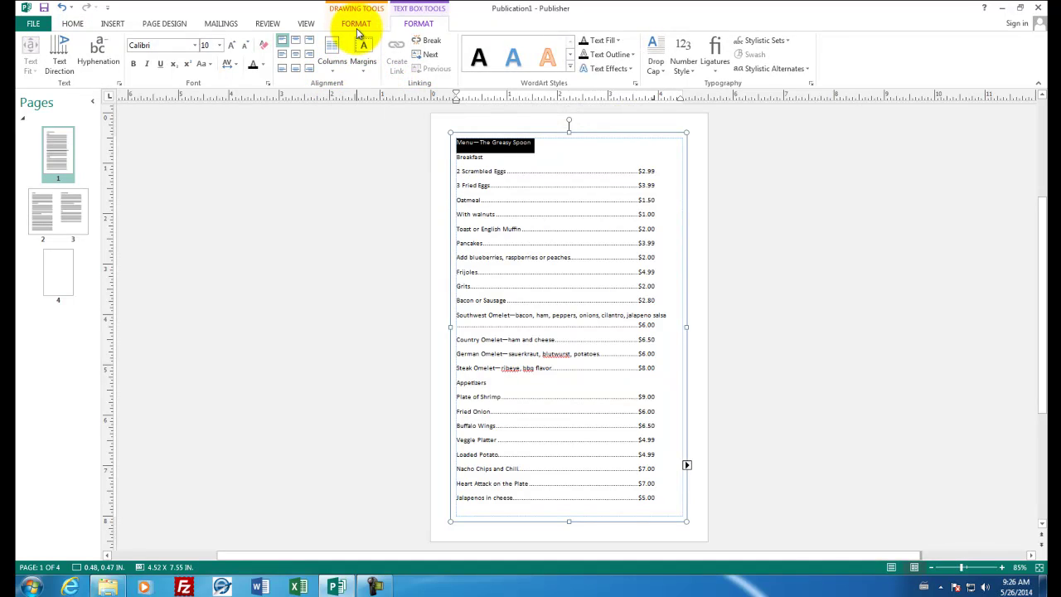
left_click(73, 23)
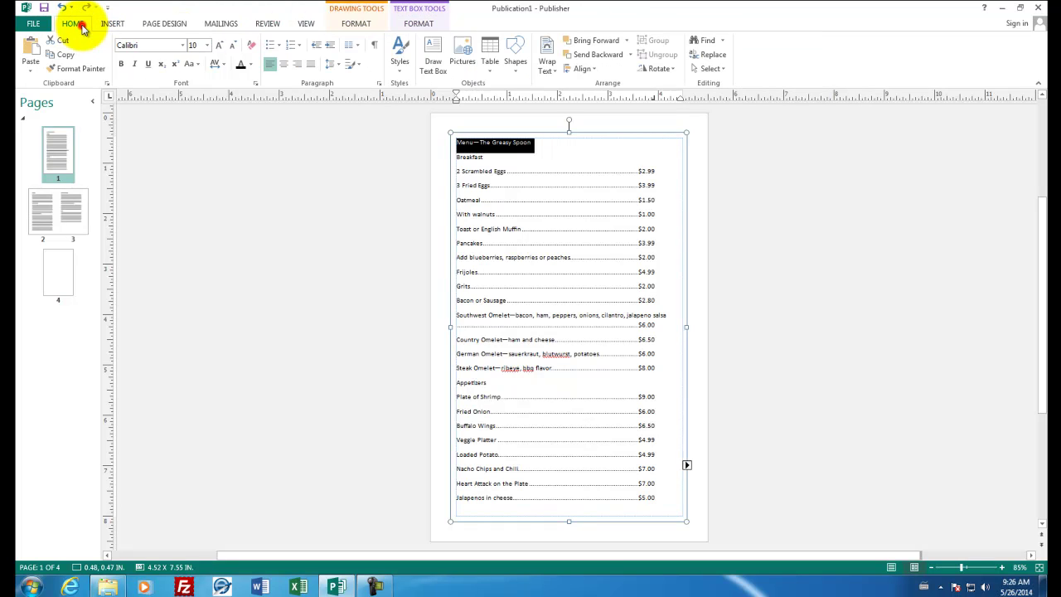
left_click(401, 73)
scroll(523, 172, "down", 1)
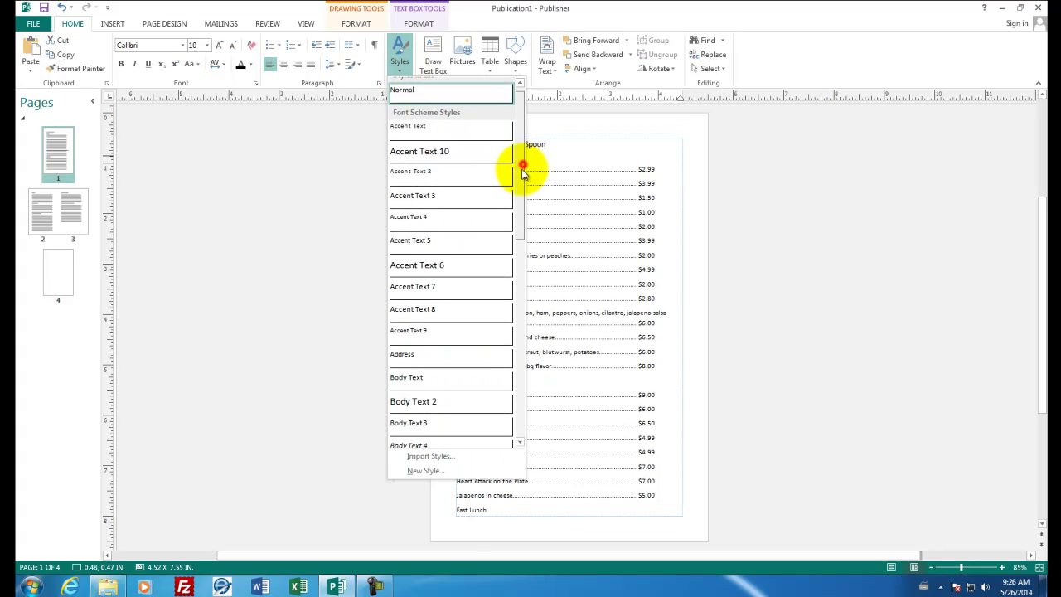
left_click_drag(523, 172, 505, 308)
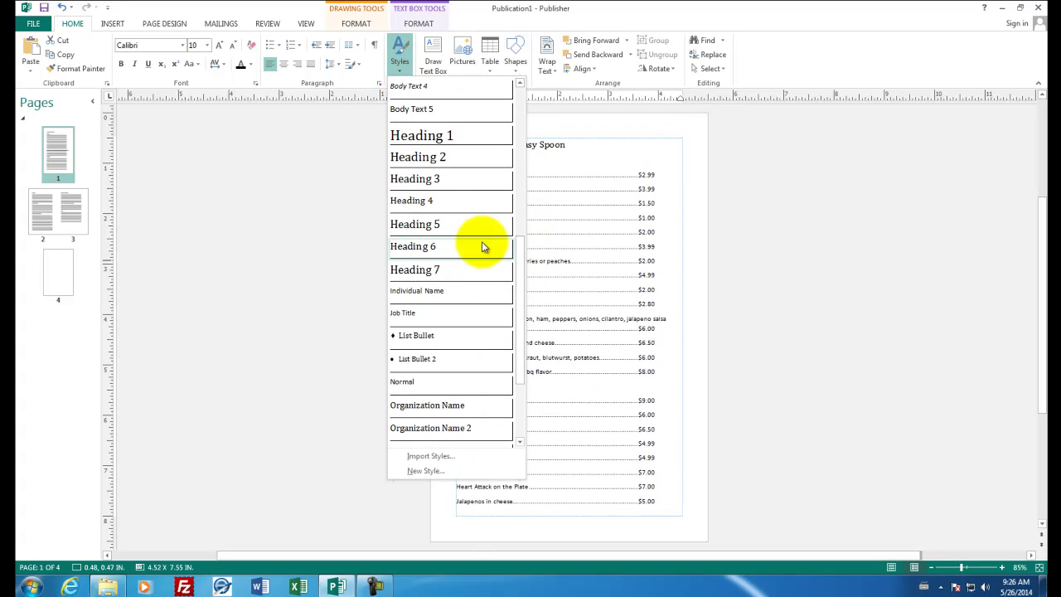
left_click(430, 137)
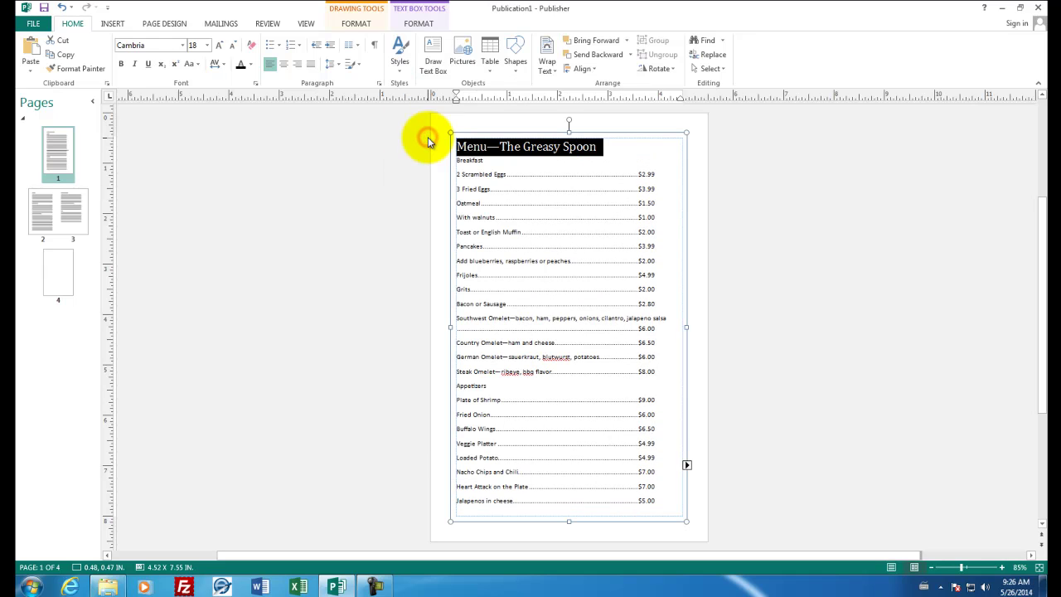
- Apply Heading 1 to the Breakfast line as well
left_click(467, 159)
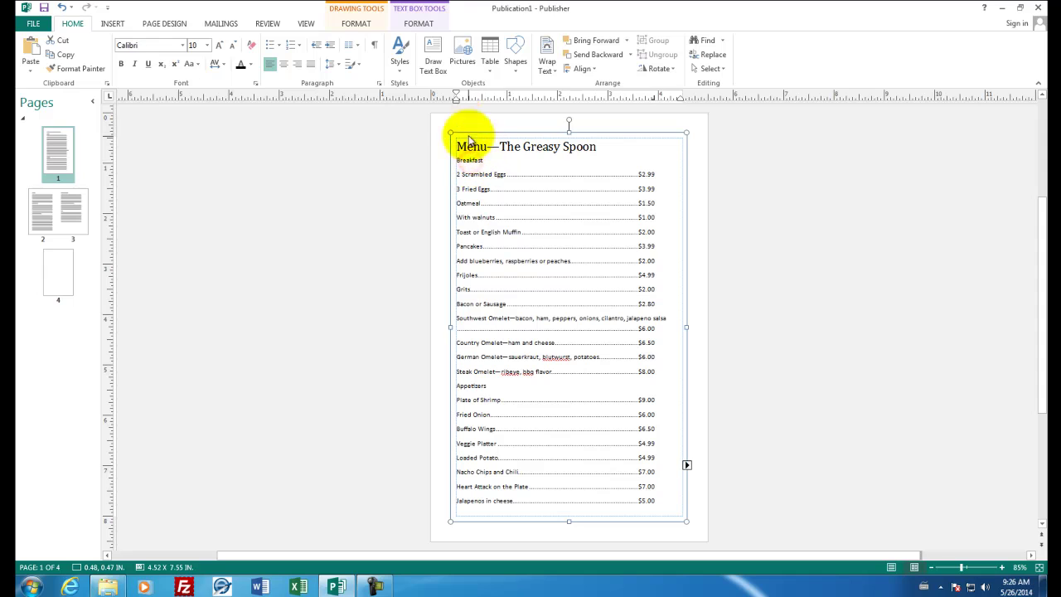
double_click(464, 160)
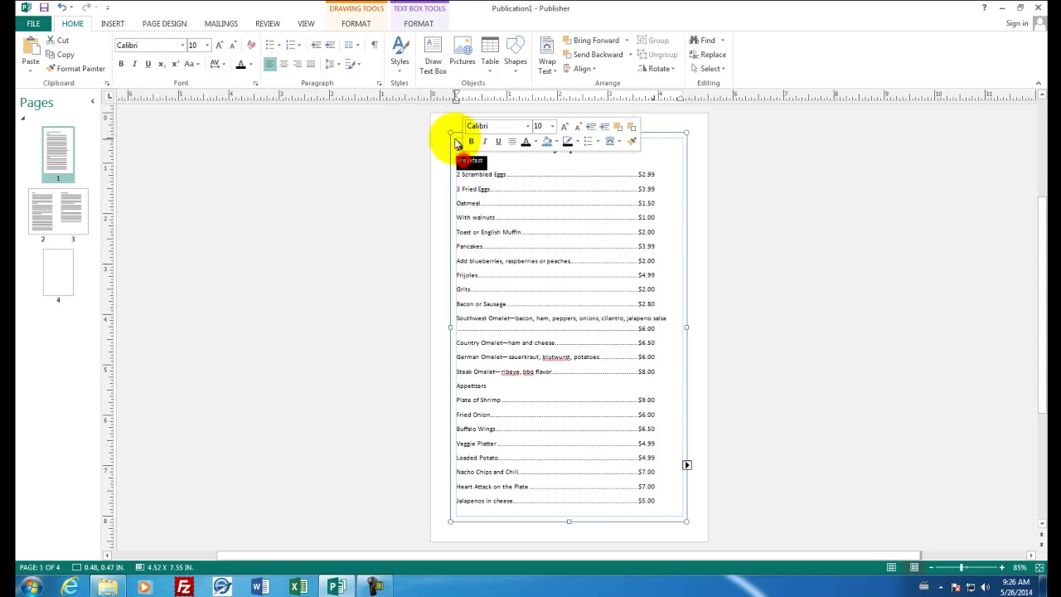
left_click(400, 73)
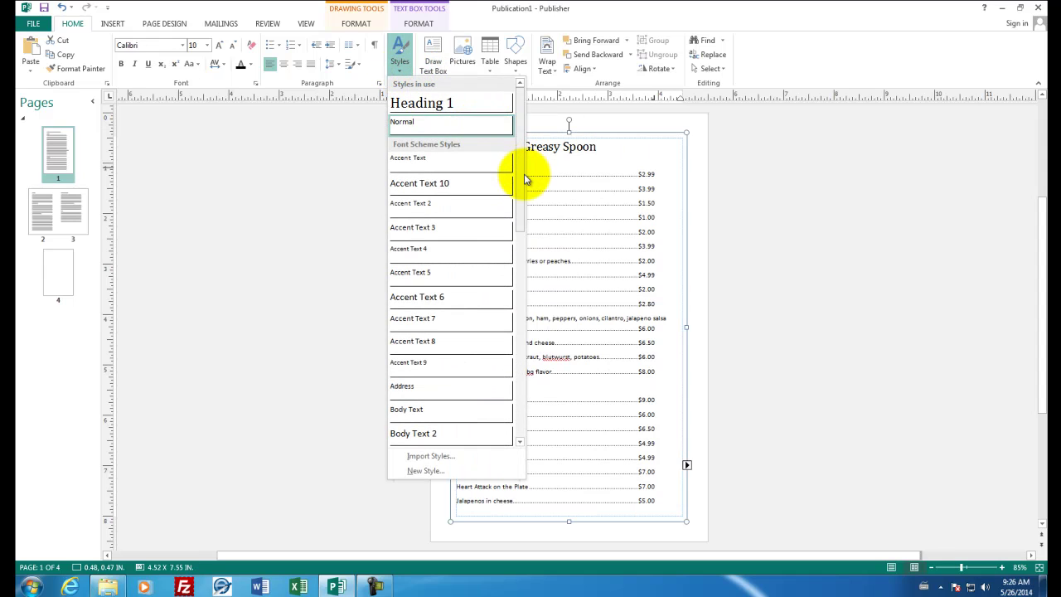
left_click_drag(522, 172, 507, 320)
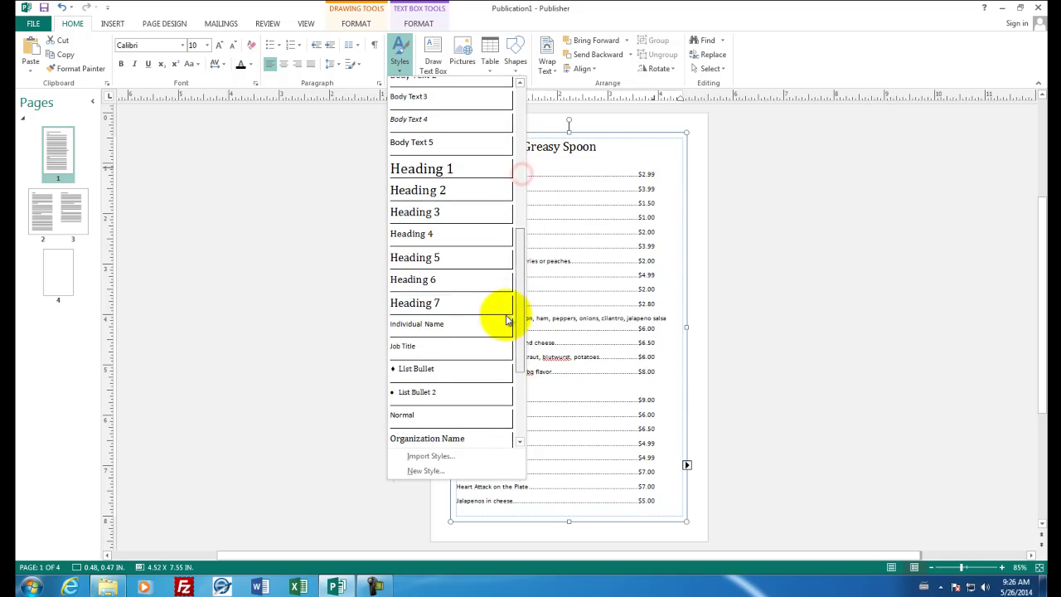
left_click(448, 168)
left_click(495, 194)
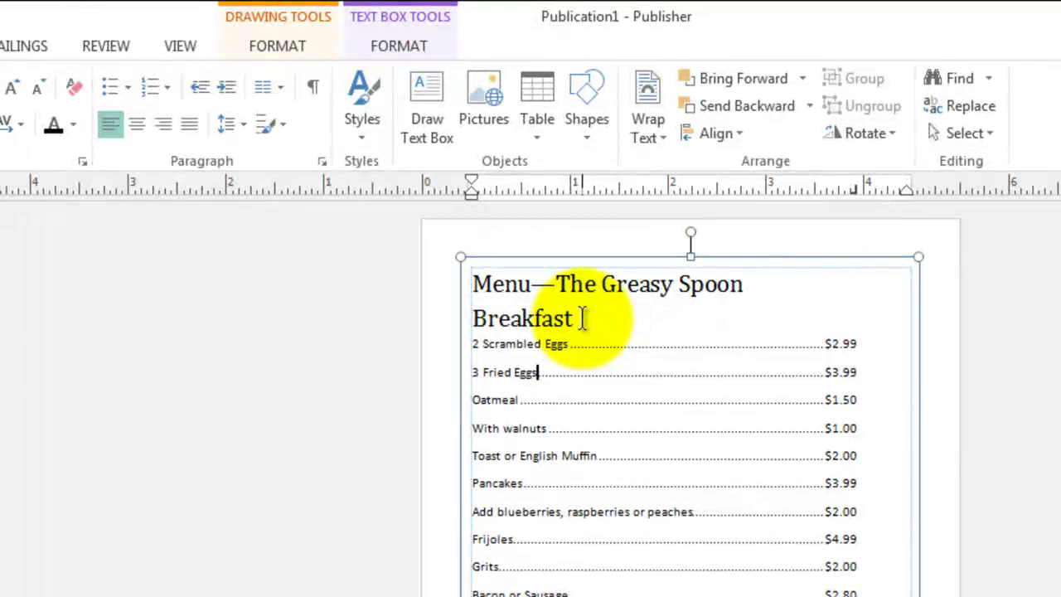
- Make the Breakfast heading dark maroon, bold and italic
left_click_drag(583, 318, 451, 300)
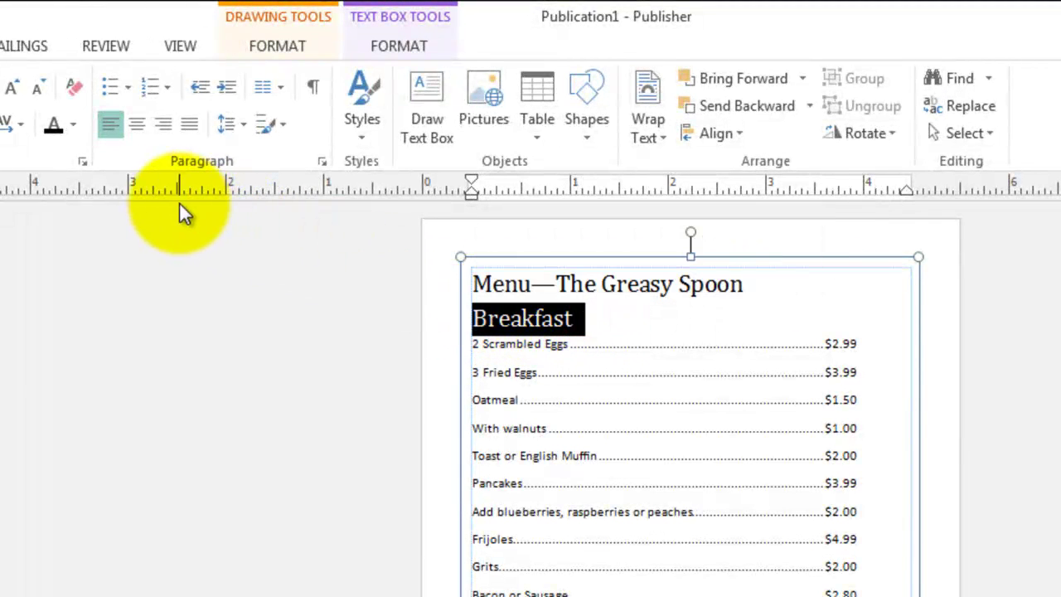
left_click(74, 125)
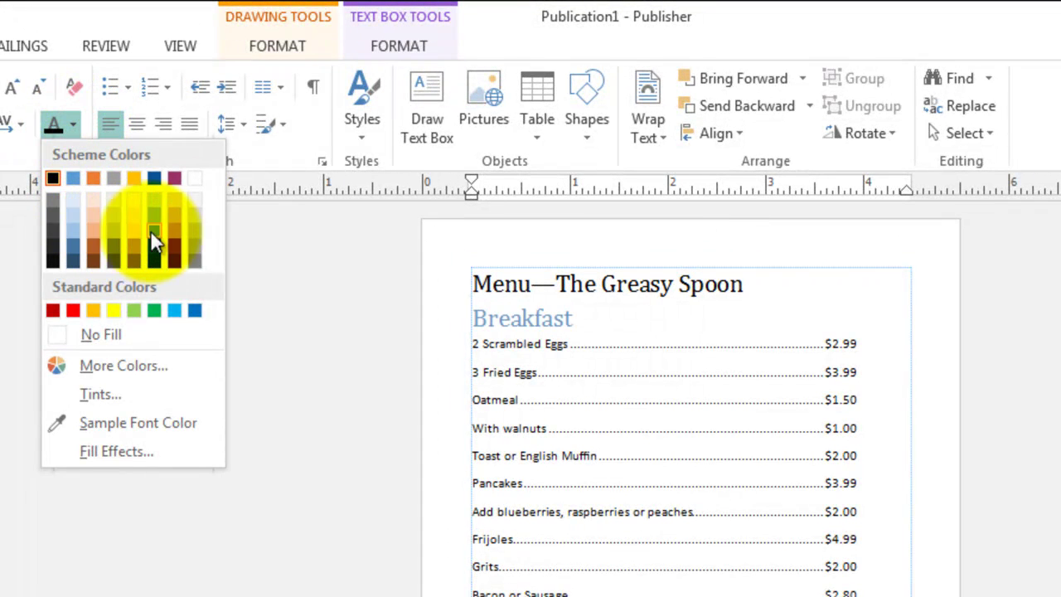
left_click(174, 259)
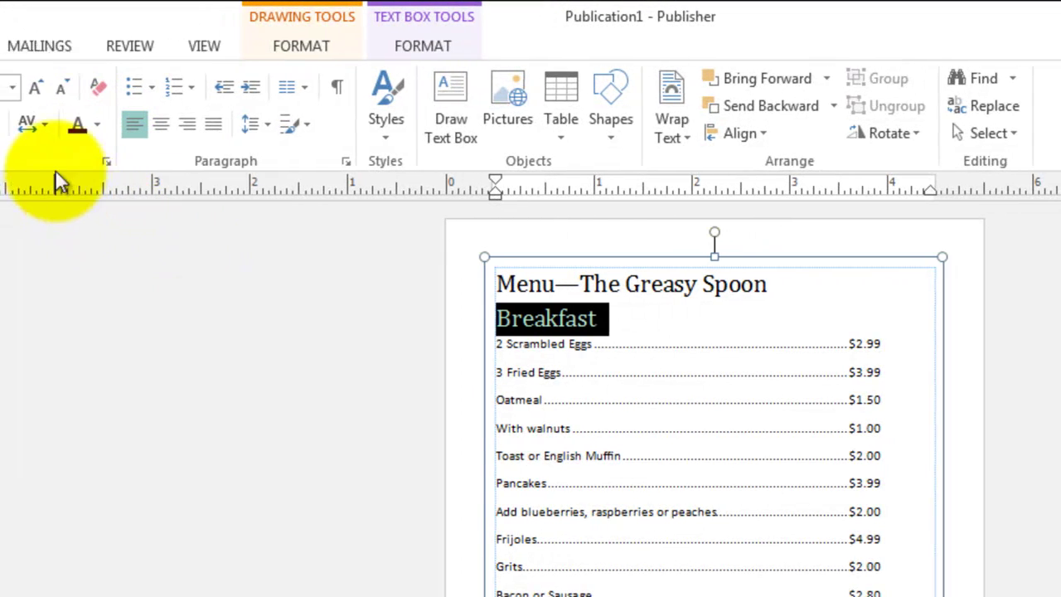
left_click(123, 124)
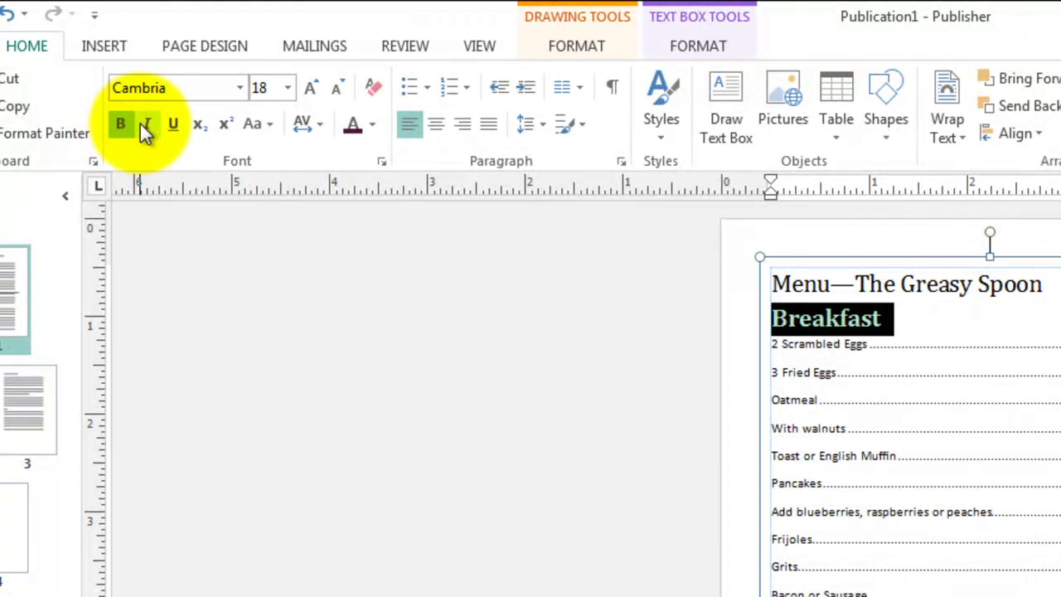
left_click(145, 125)
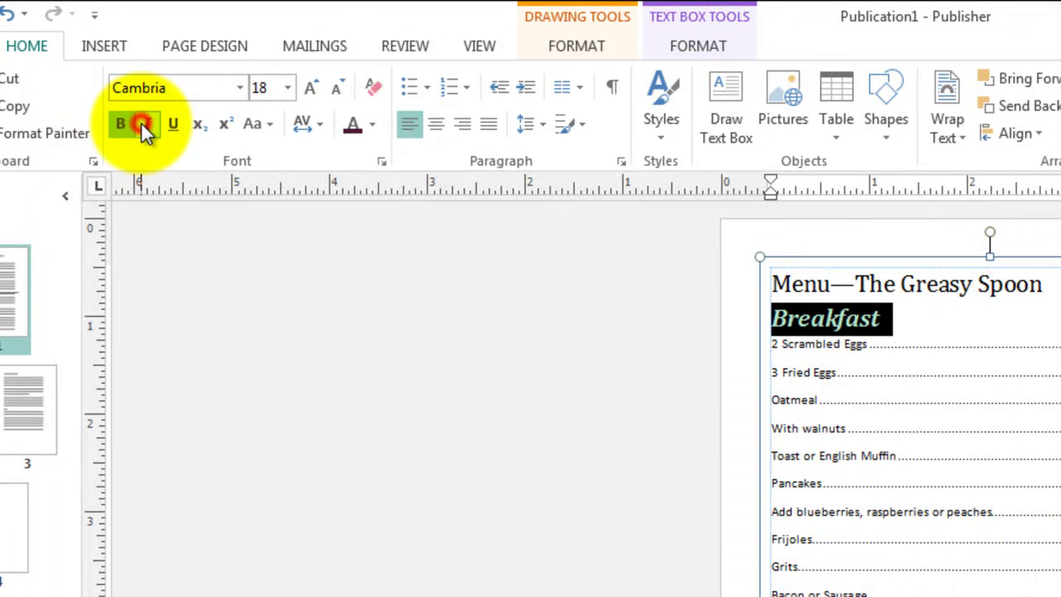
left_click(826, 344)
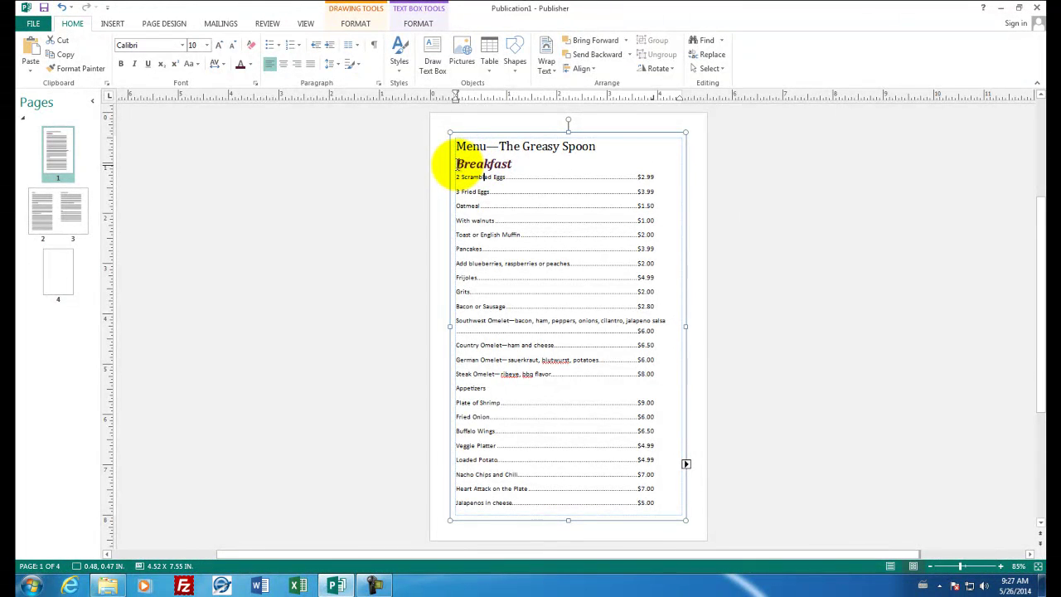
- Save Breakfast's Cambria 18 pt bold italic formatting as a new style named 'Menu Section'
left_click_drag(458, 164, 530, 163)
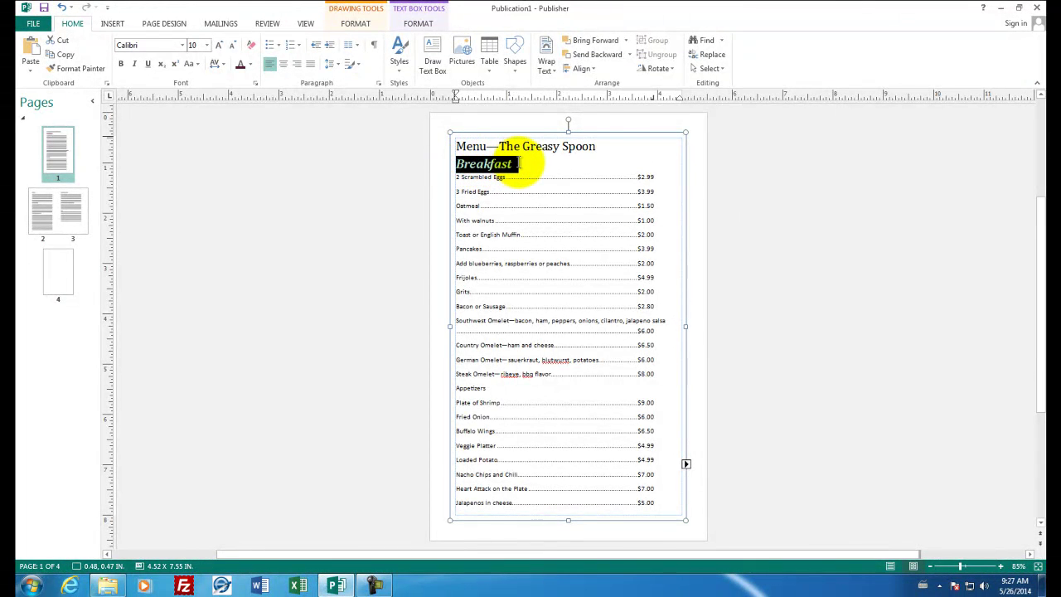
left_click(400, 71)
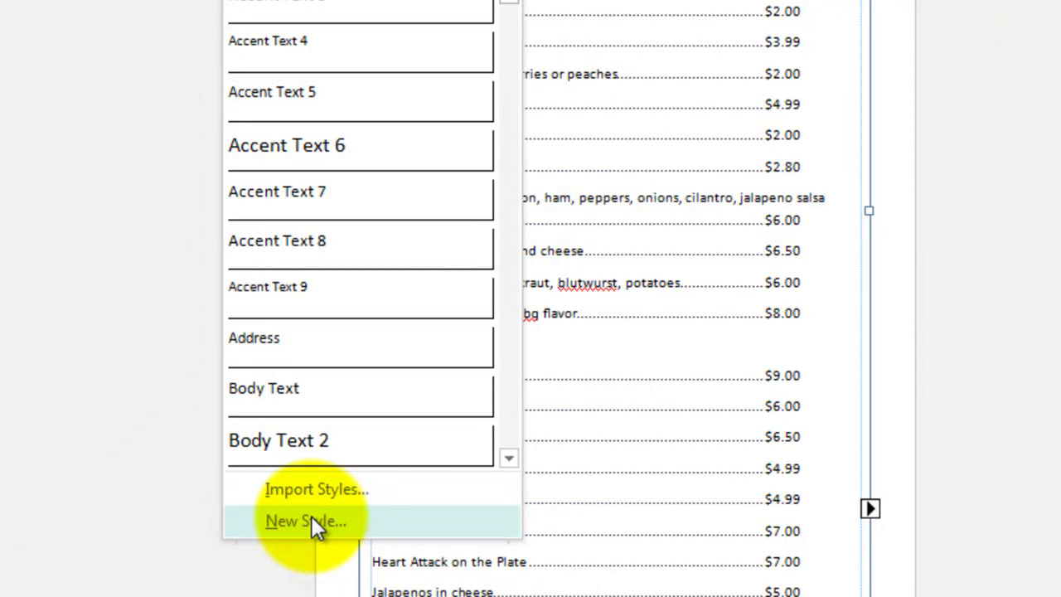
left_click(312, 521)
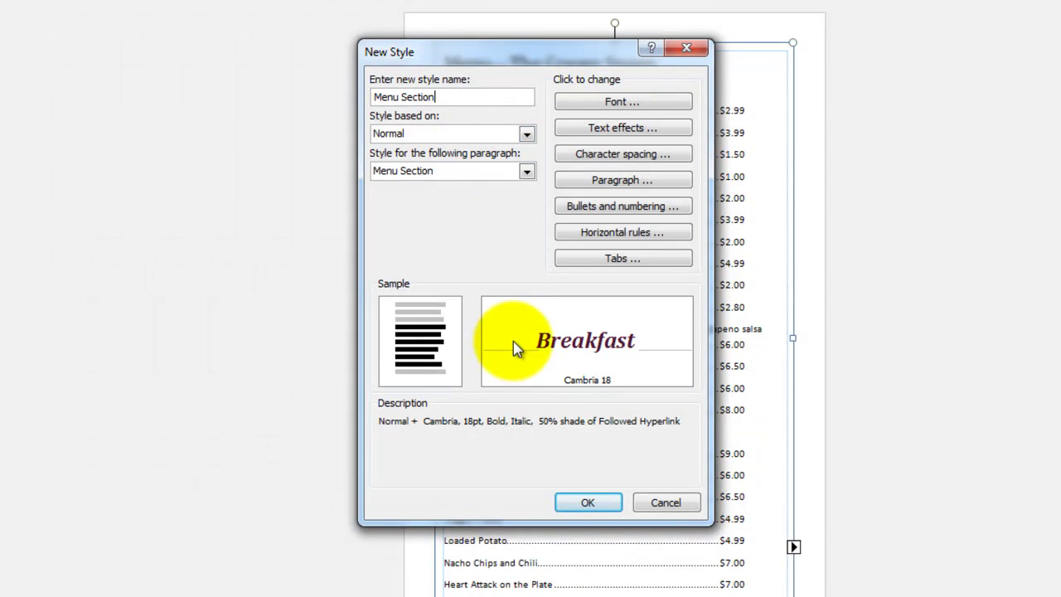
left_click(568, 508)
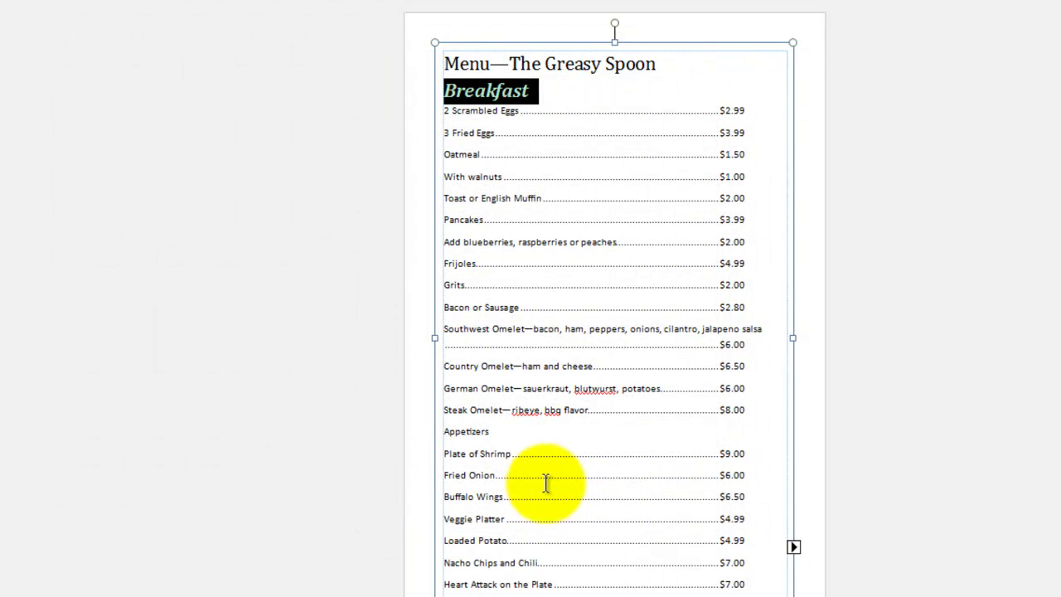
- Style the Appetizers heading with Menu Section to match Breakfast's dark red bold italic look
double_click(455, 430)
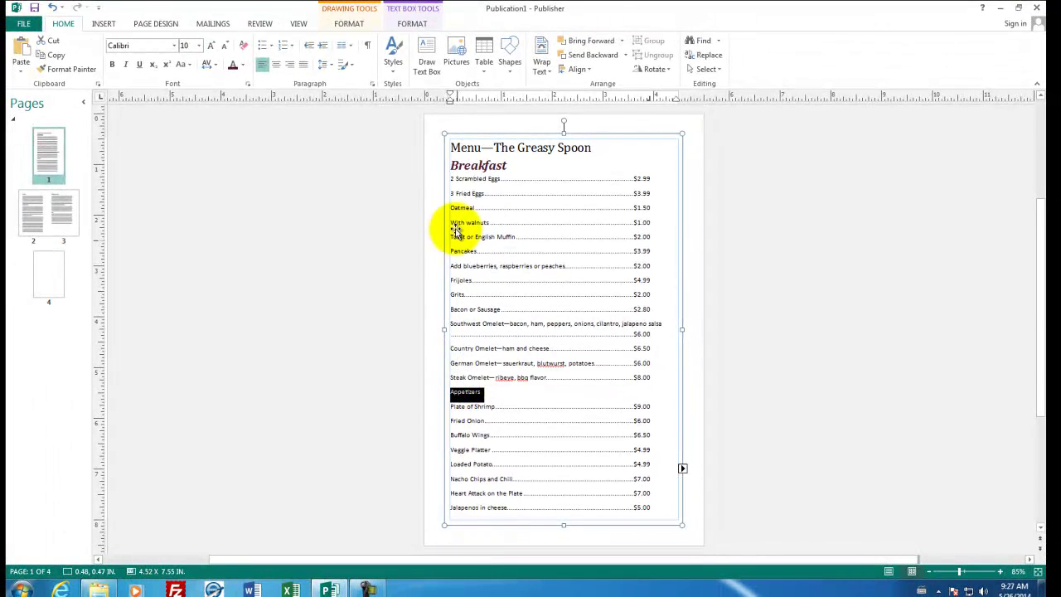
left_click(393, 61)
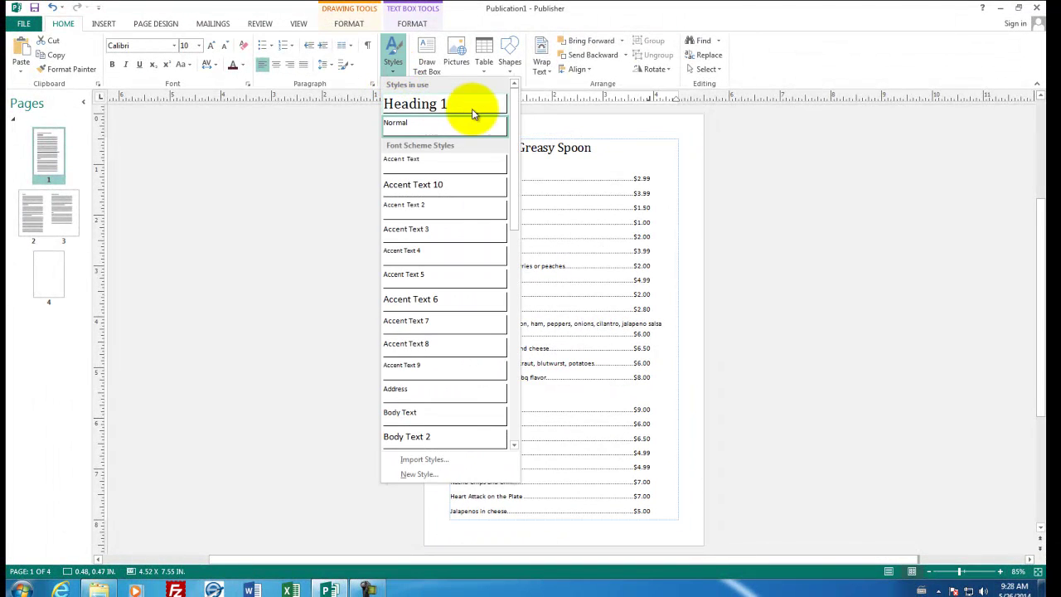
left_click_drag(514, 124, 508, 328)
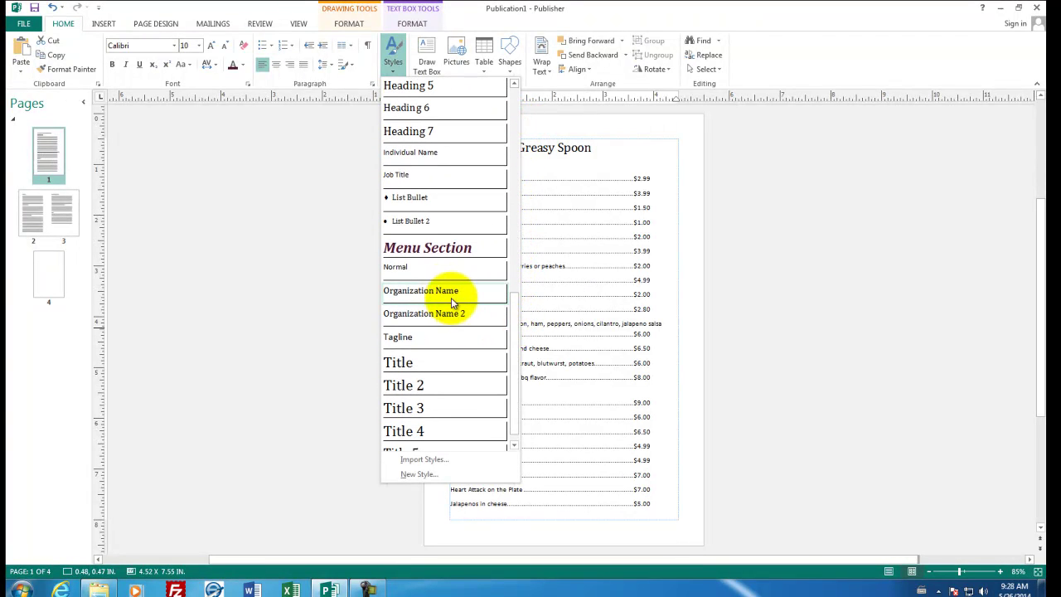
left_click(416, 252)
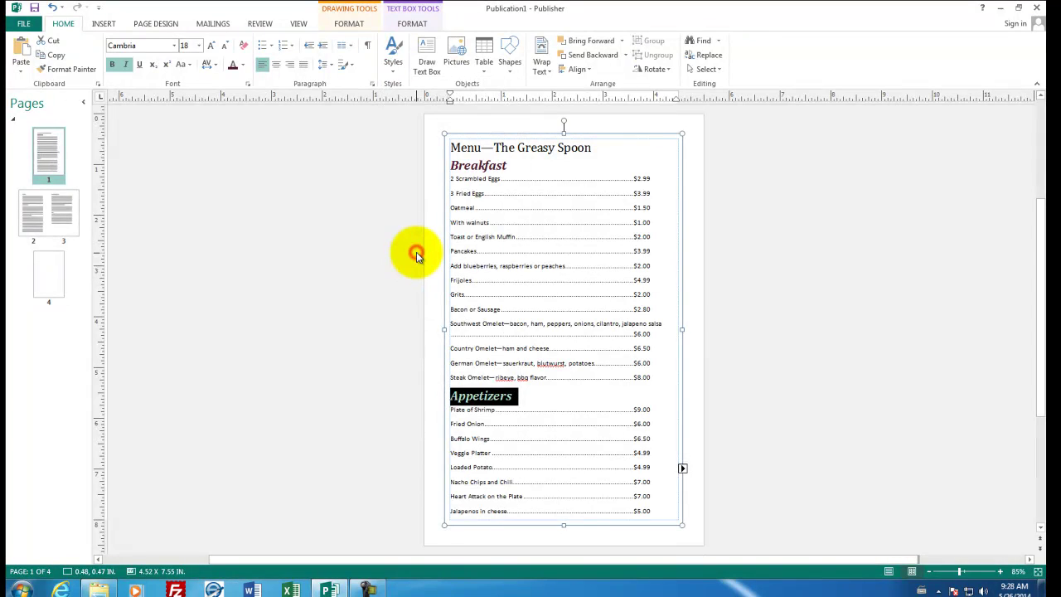
left_click(484, 397)
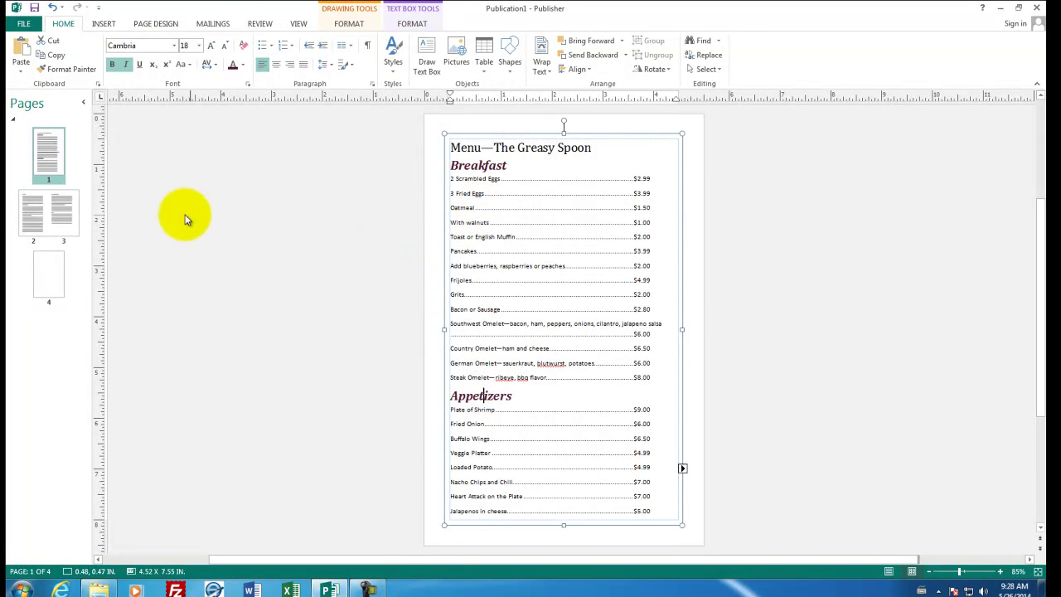
- On pages 2–3, apply Menu Section to Fast Lunch, then begin on A Bit of Class Lunch
left_click(60, 214)
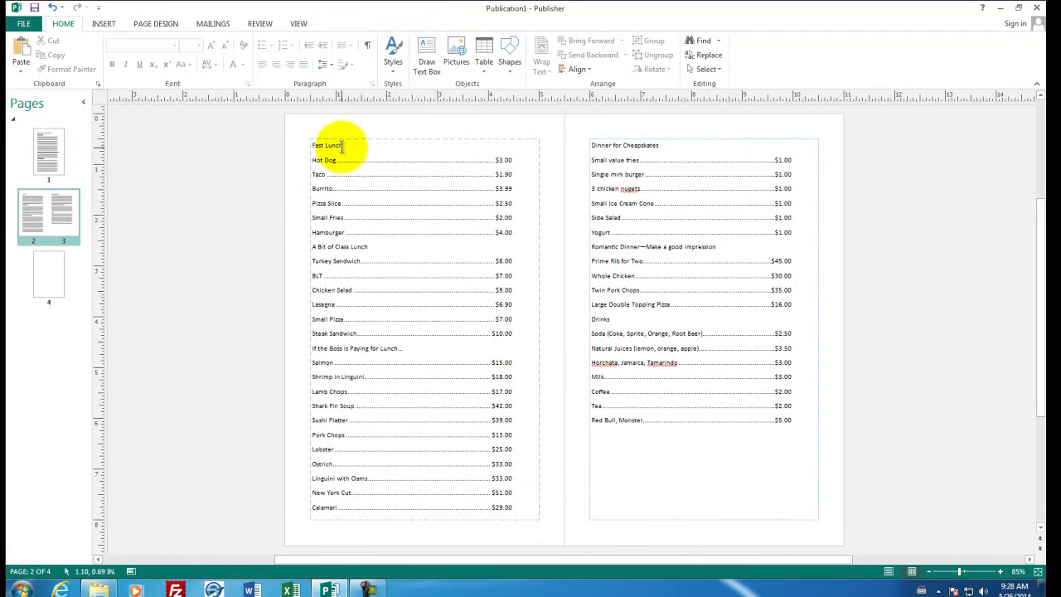
left_click(343, 147)
left_click_drag(343, 147, 313, 147)
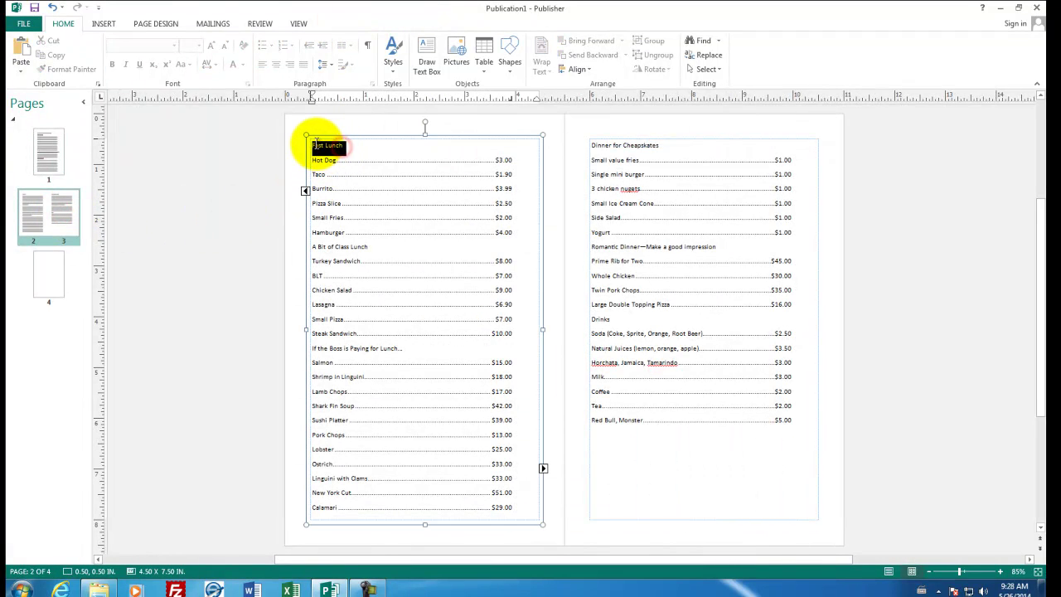
left_click(393, 66)
left_click_drag(517, 236, 514, 282)
left_click(474, 289)
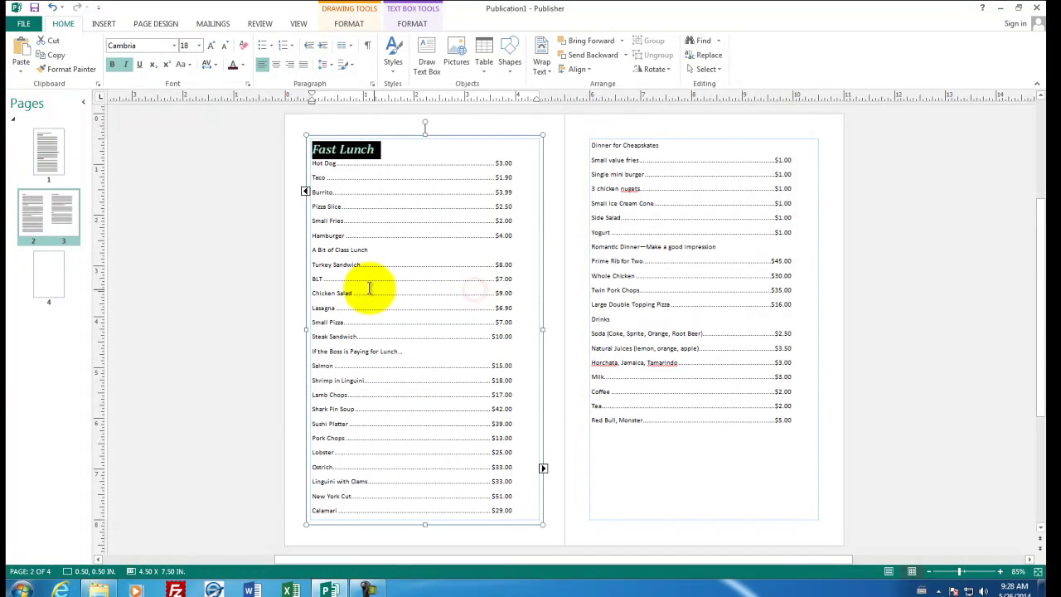
left_click_drag(372, 248, 305, 248)
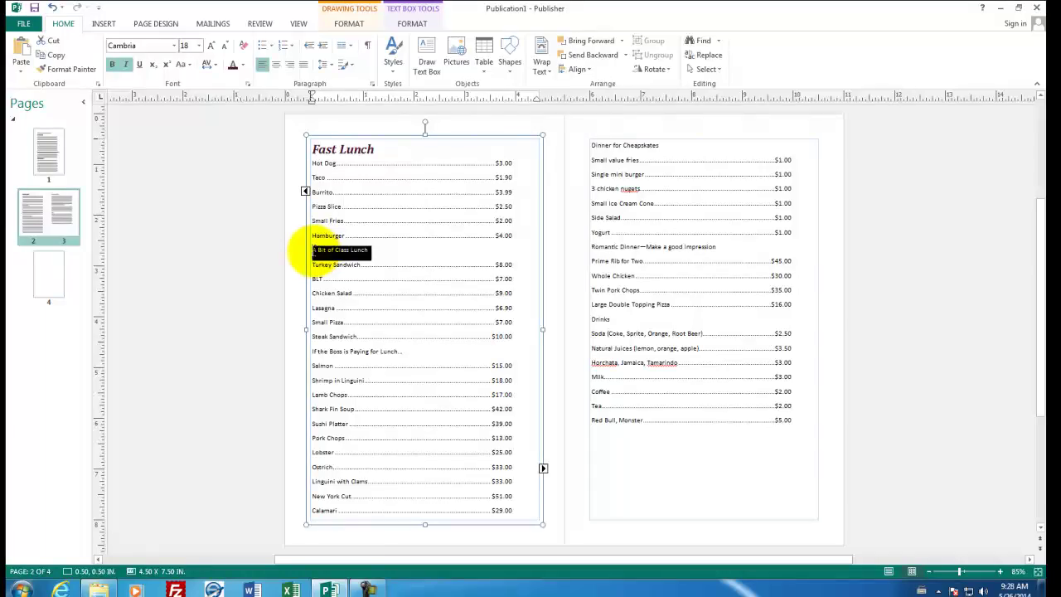
left_click(396, 76)
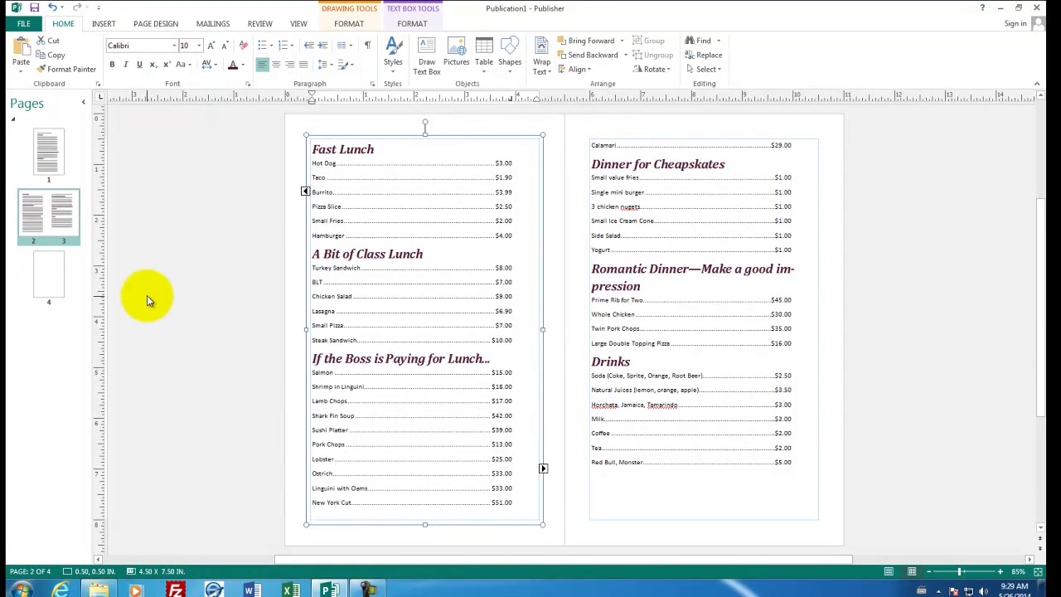
- Add an empty line below the title on page 1
left_click(49, 170)
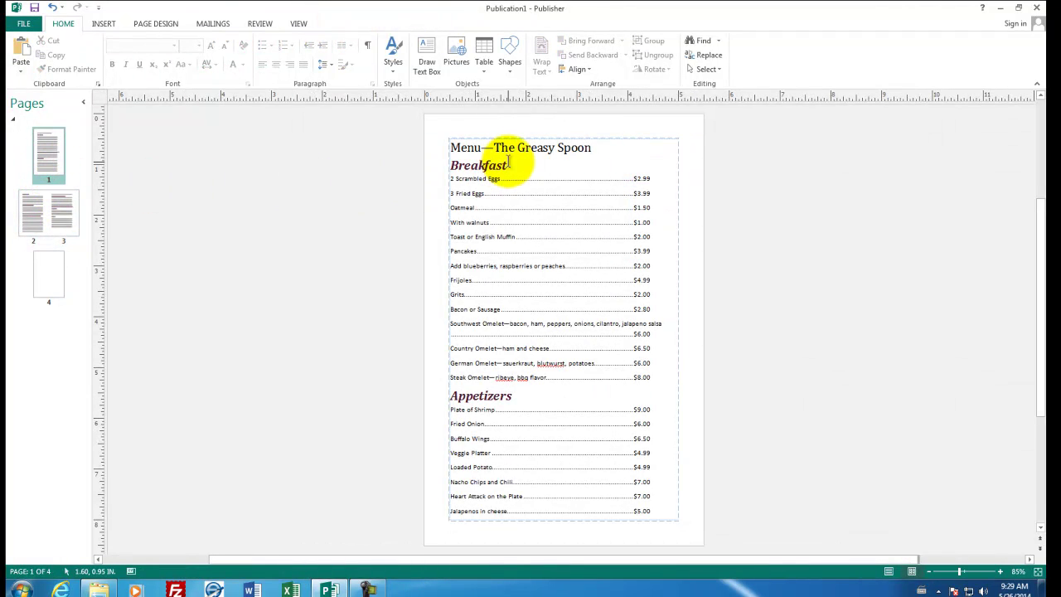
left_click(603, 147)
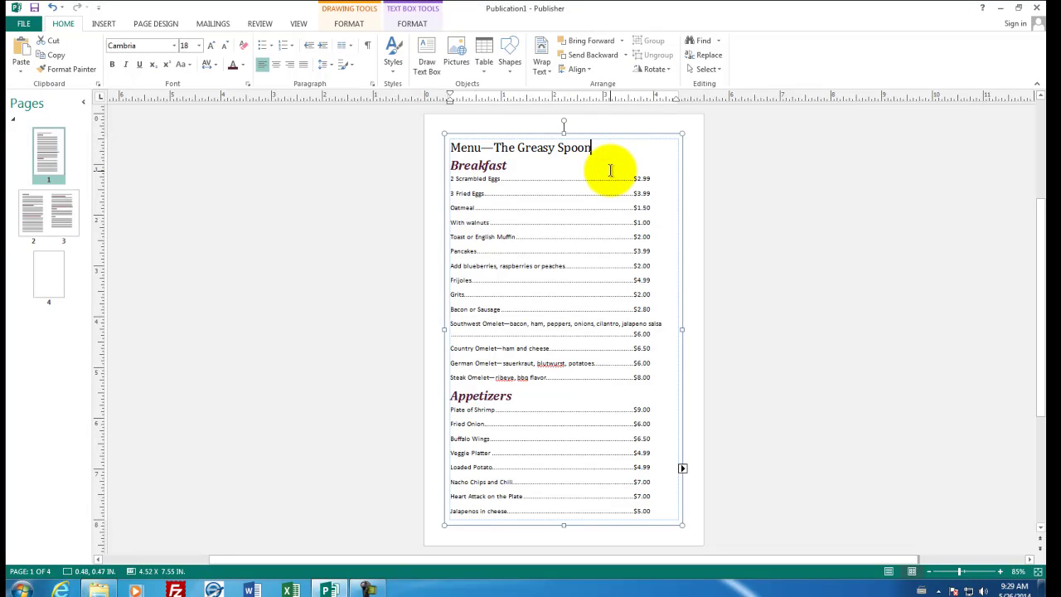
key("Return")
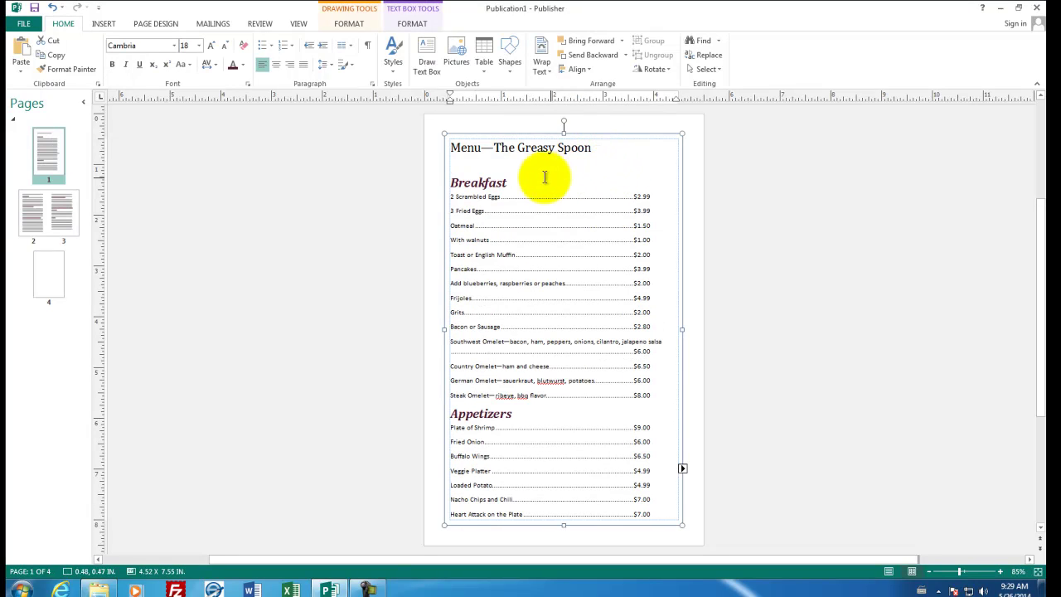
- Insert the hamburger-with-fries clip art from an Office.com search for 'food'
left_click(455, 56)
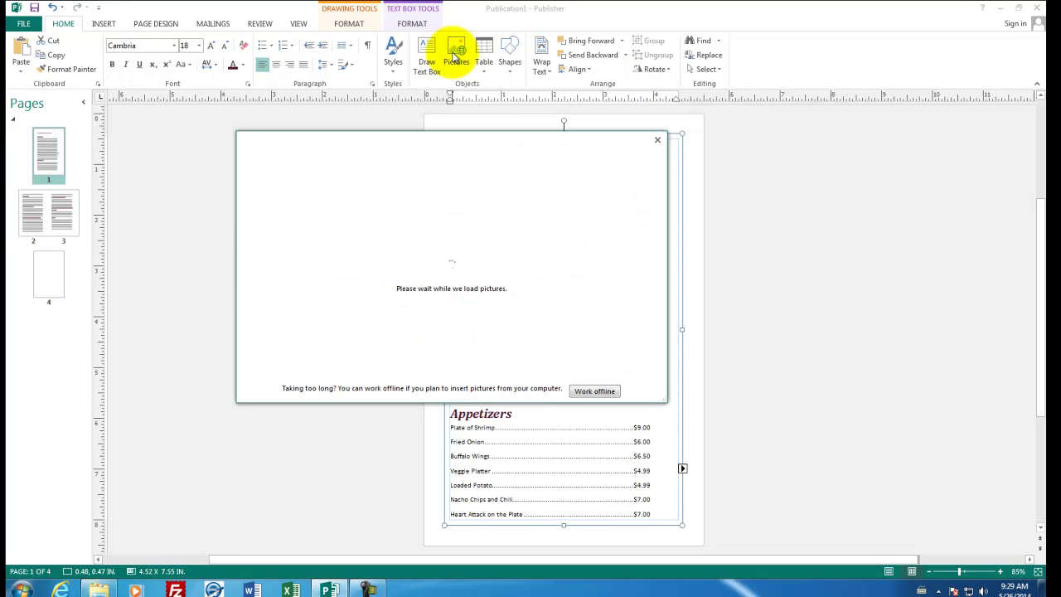
left_click(501, 244)
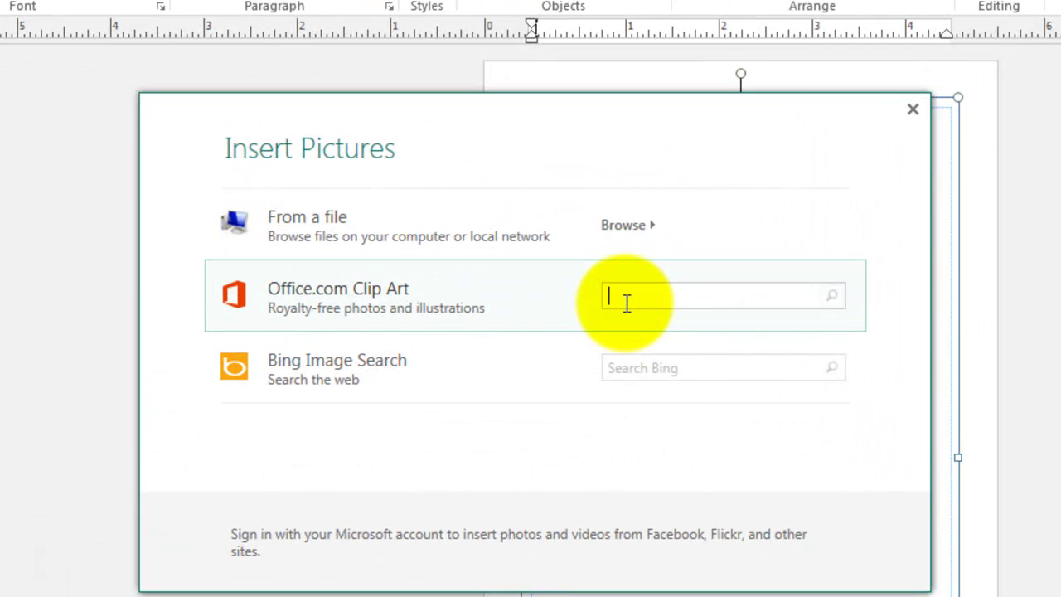
type("food")
key("Return")
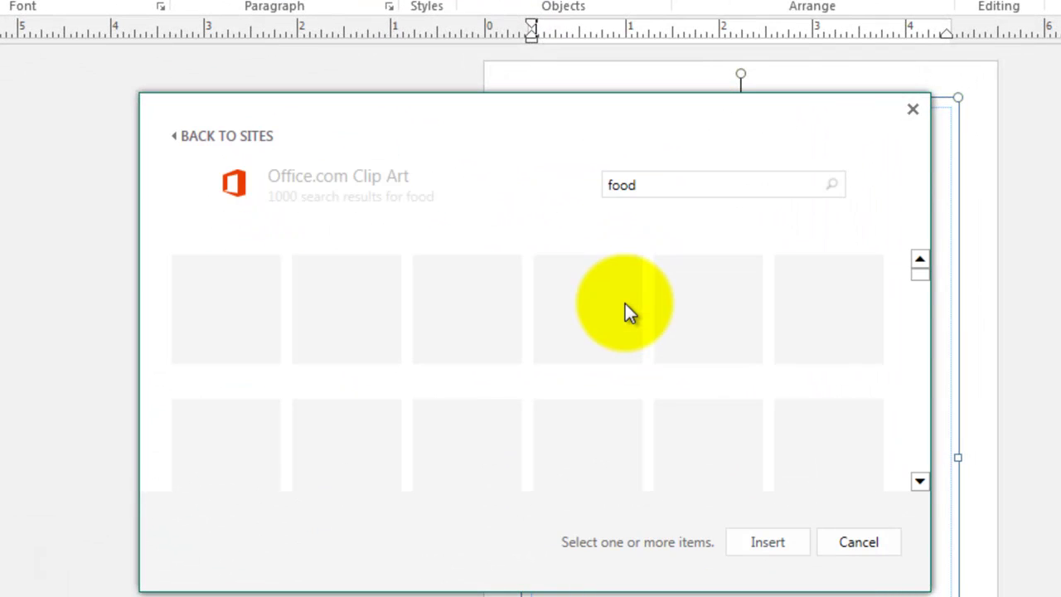
left_click(506, 322)
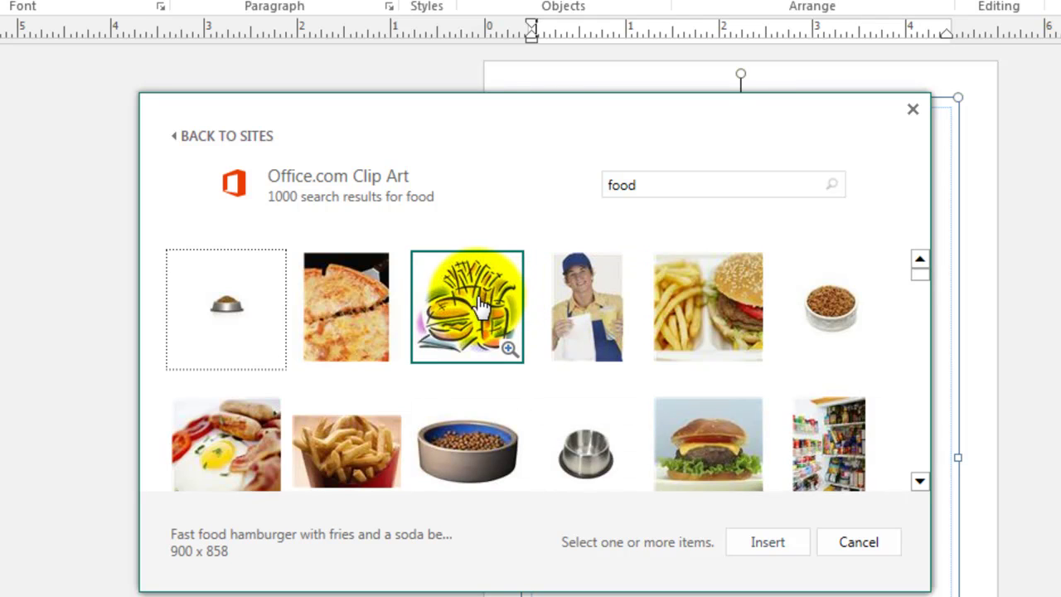
left_click(760, 548)
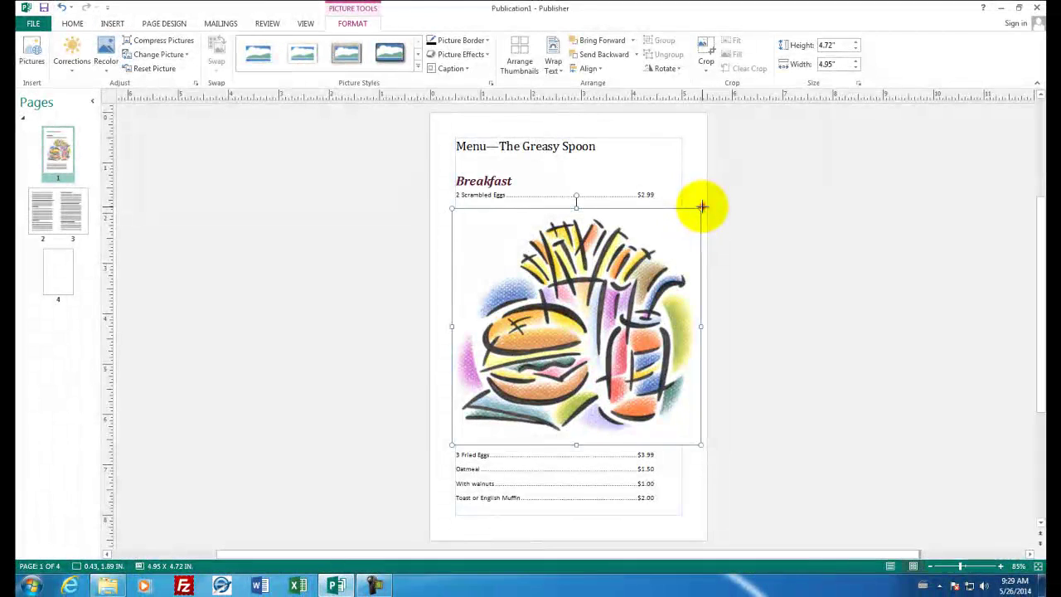
- Shrink the burger clip art, wrap it In Line with Text, and place it below the Menu—The Greasy Spoon title
left_click_drag(986, 238, 825, 389)
left_click_drag(615, 287, 562, 194)
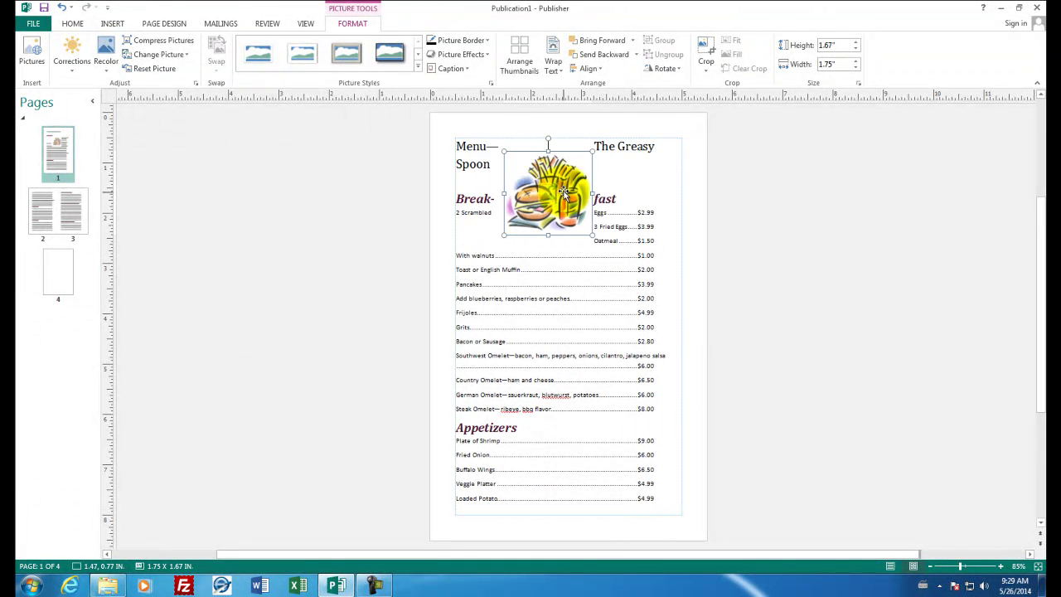
left_click(562, 73)
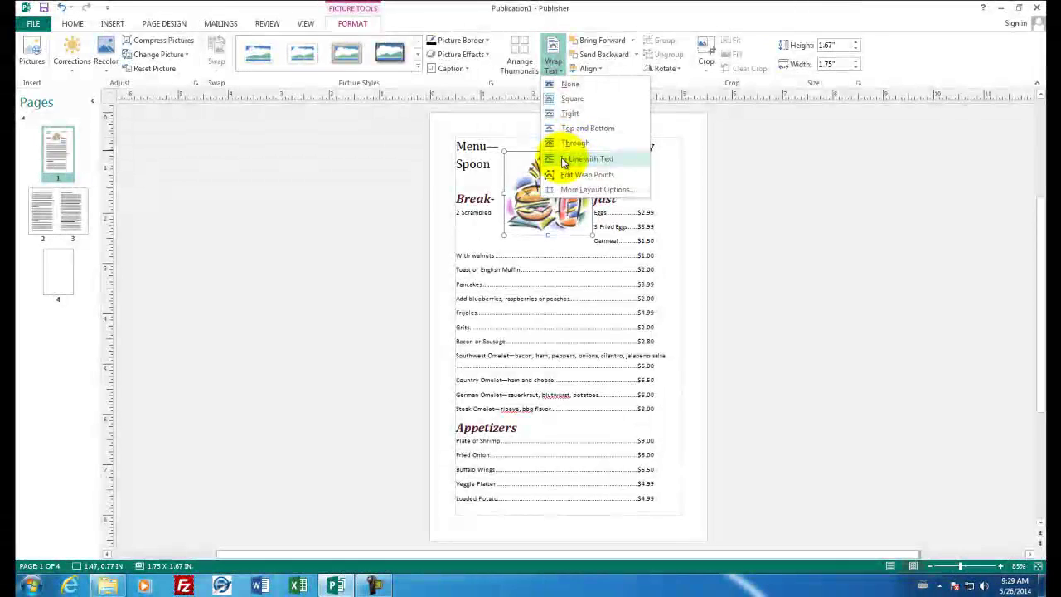
left_click(563, 160)
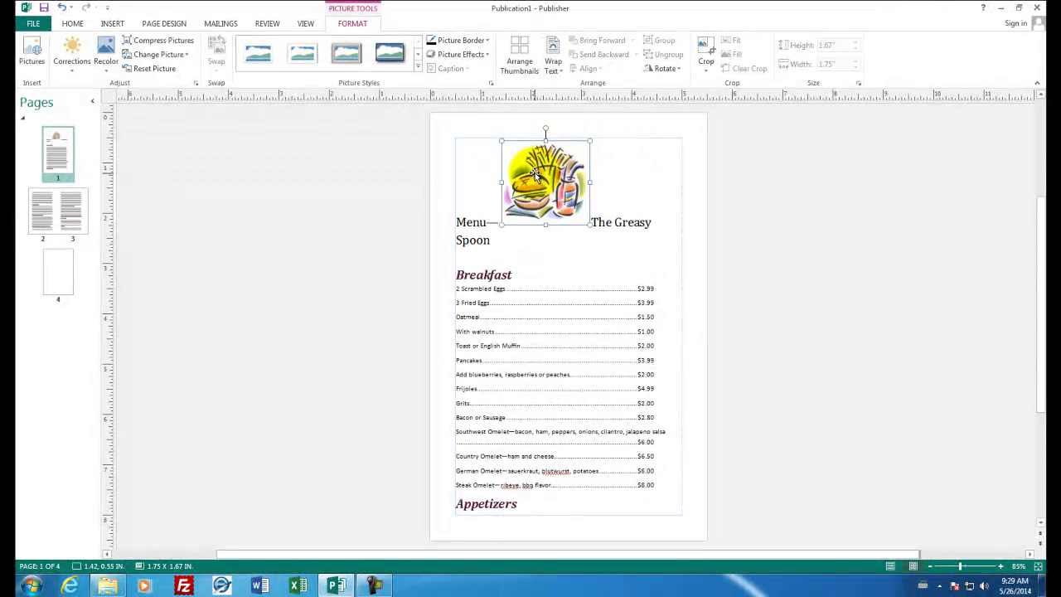
left_click_drag(535, 172, 463, 258)
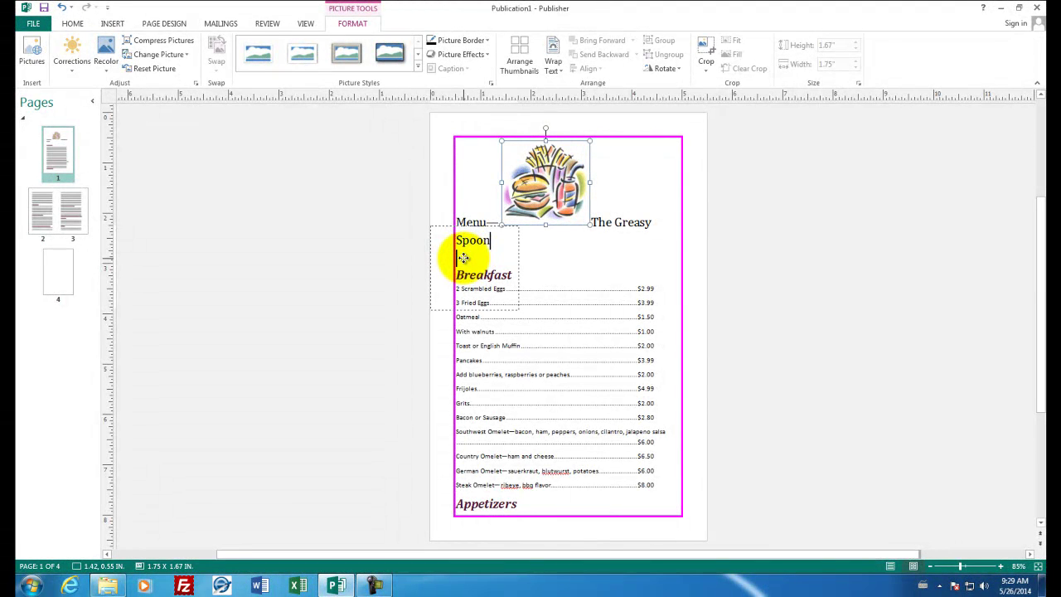
left_click_drag(463, 258, 468, 257)
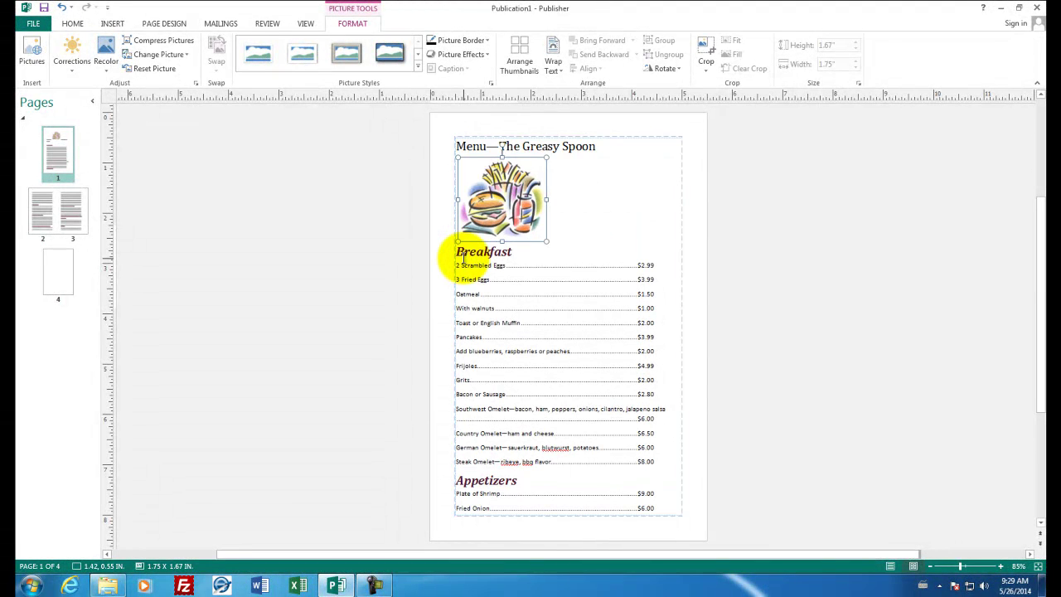
- Center the burger-and-fries picture under the title and enlarge it to about 1.98 x 1.88 in
left_click(566, 170)
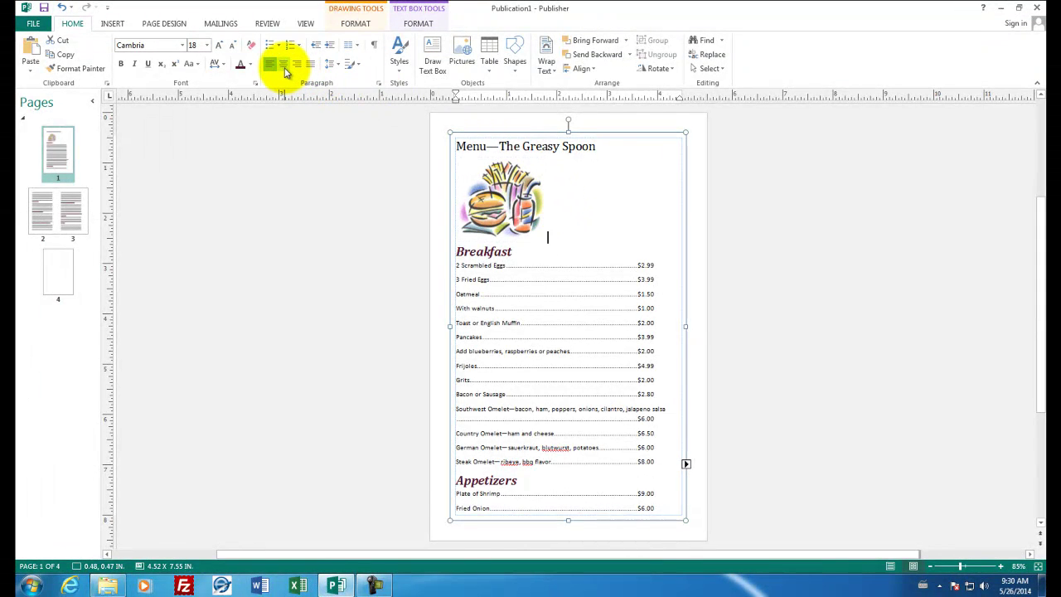
left_click(284, 69)
left_click(544, 231)
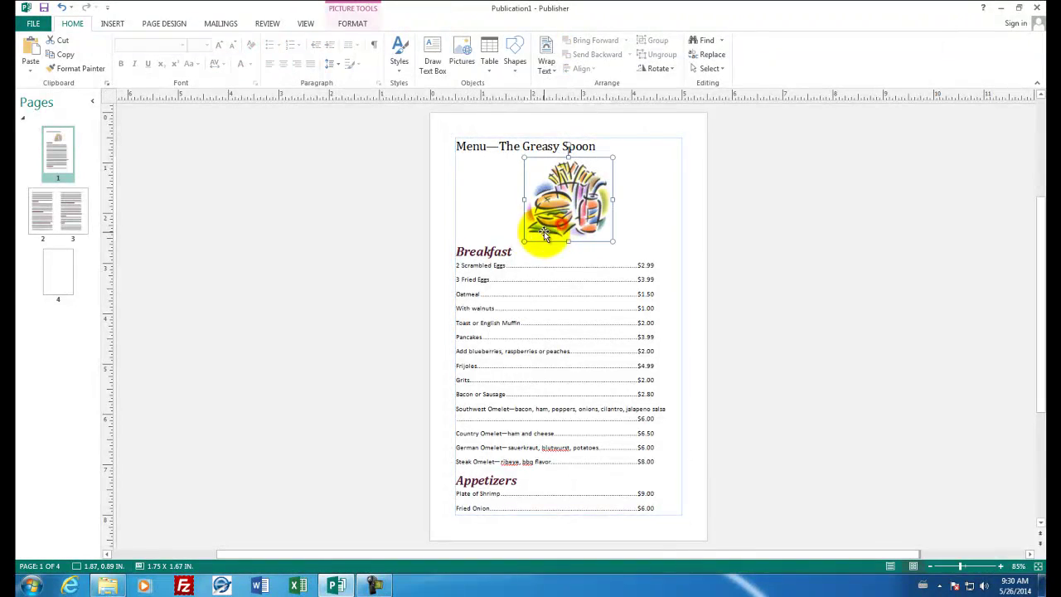
left_click_drag(523, 242, 506, 256)
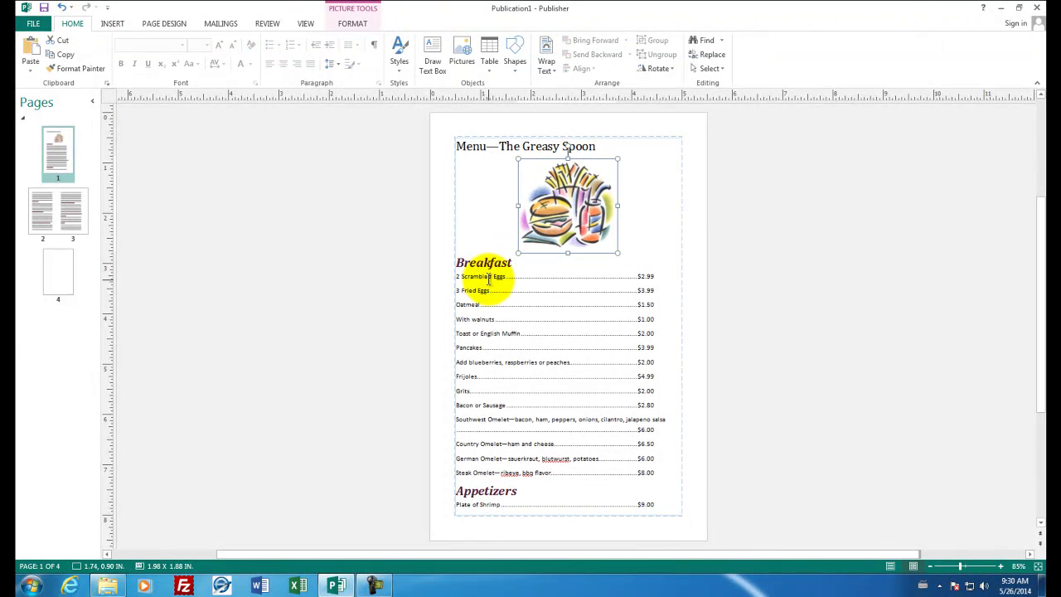
left_click(488, 280)
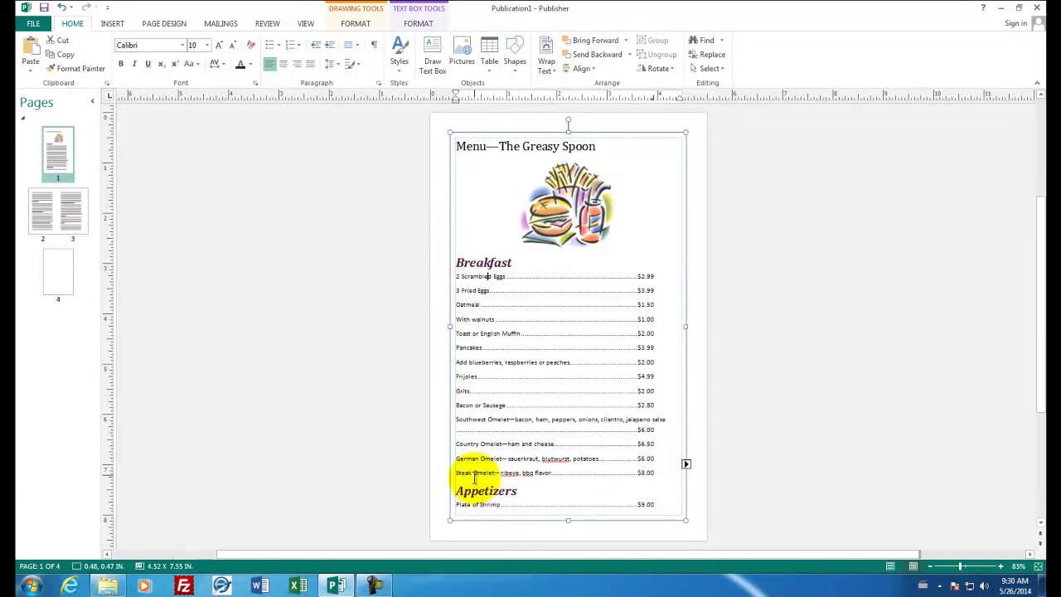
- Insert an 'eggs' clip art, shrink it to 0.83 x 0.83 in, and place it beside the first Breakfast items
left_click(467, 63)
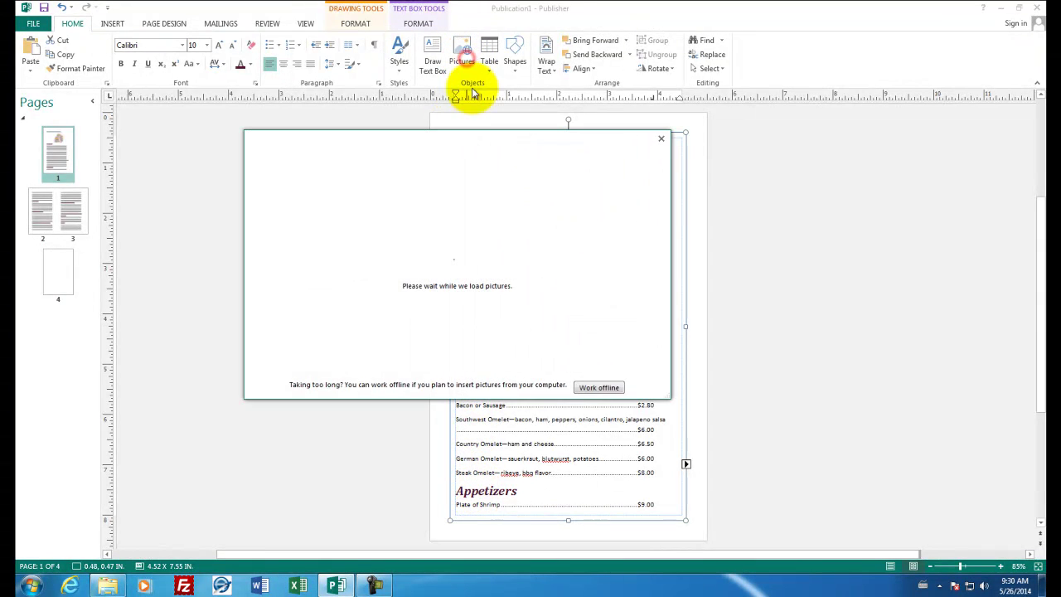
left_click(513, 236)
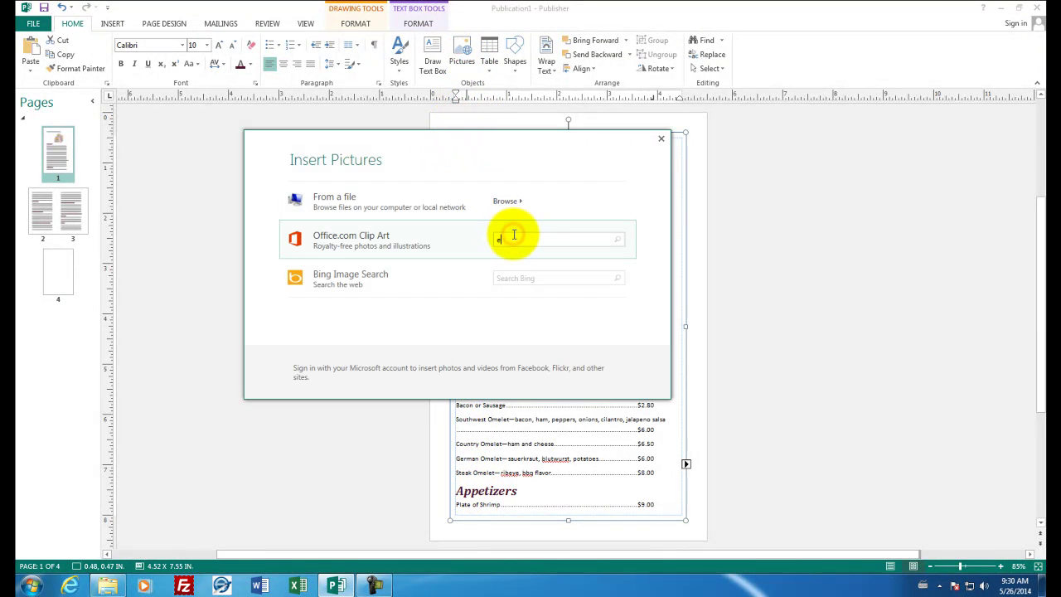
type("eggs")
key("Return")
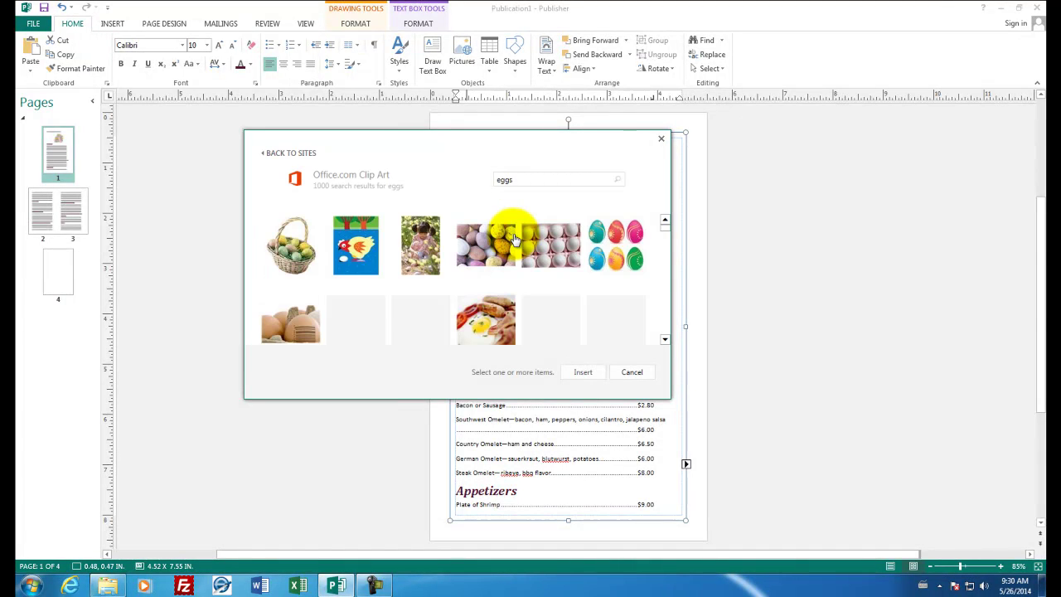
left_click(506, 320)
left_click(583, 372)
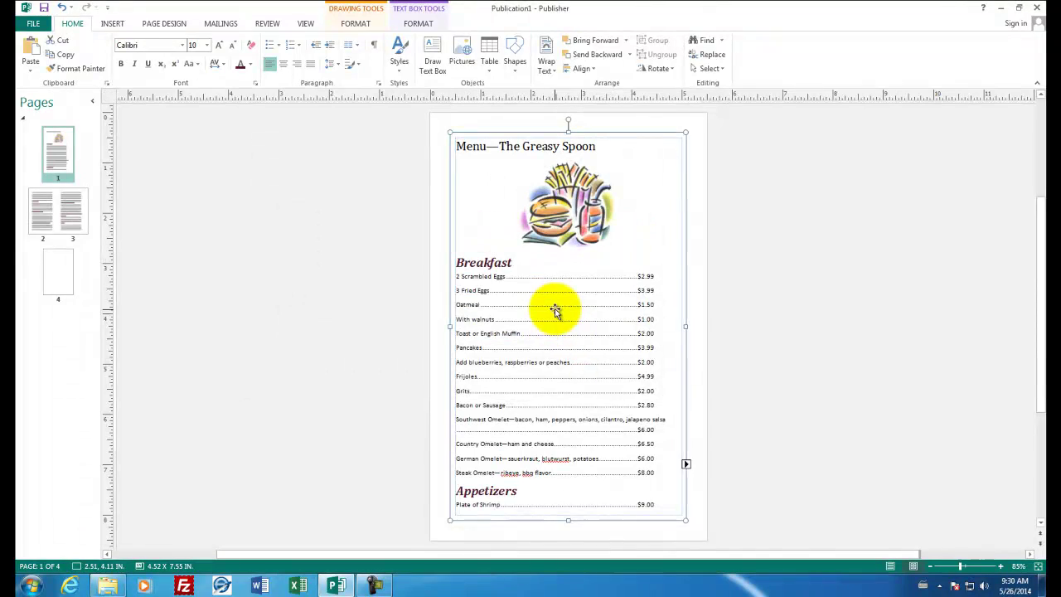
left_click_drag(700, 202, 479, 411)
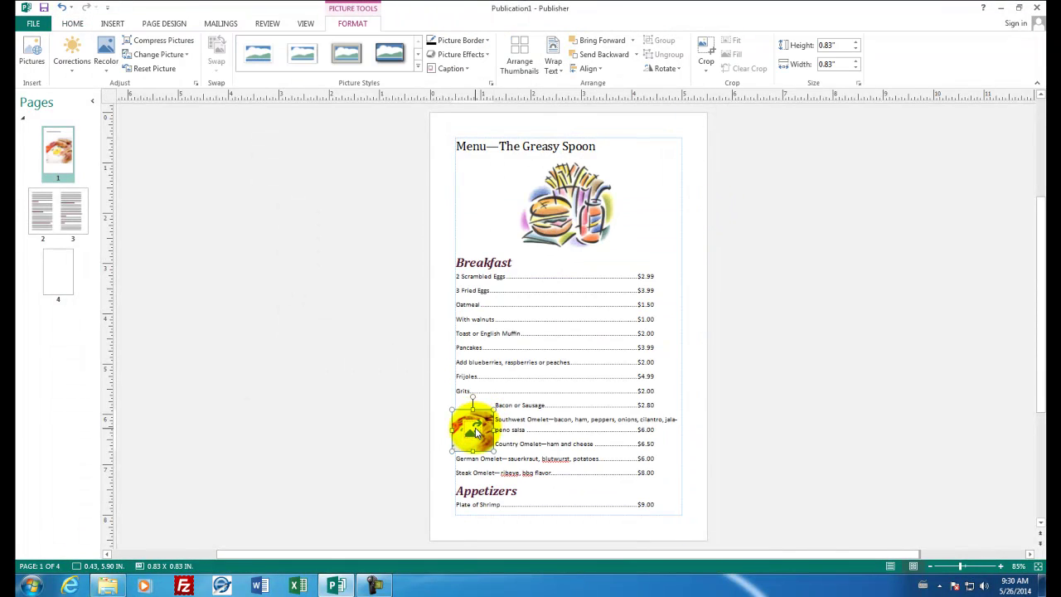
left_click_drag(479, 294, 481, 300)
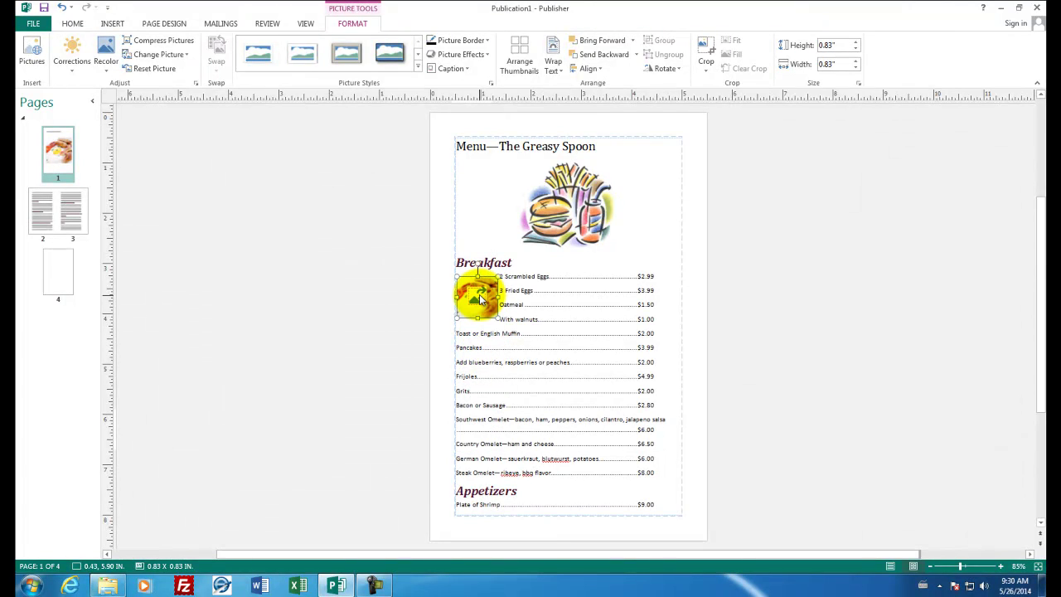
left_click(475, 506)
- Insert the hotdog-with-mustard clip art from an Office.com 'hotdog' search on pages 2–3
left_click(71, 211)
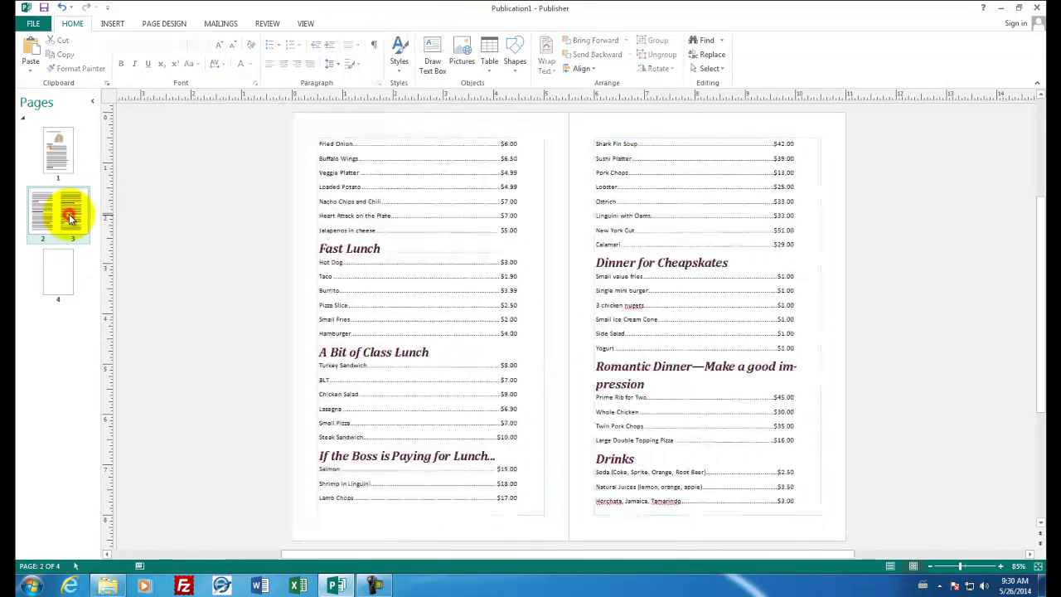
left_click(321, 262)
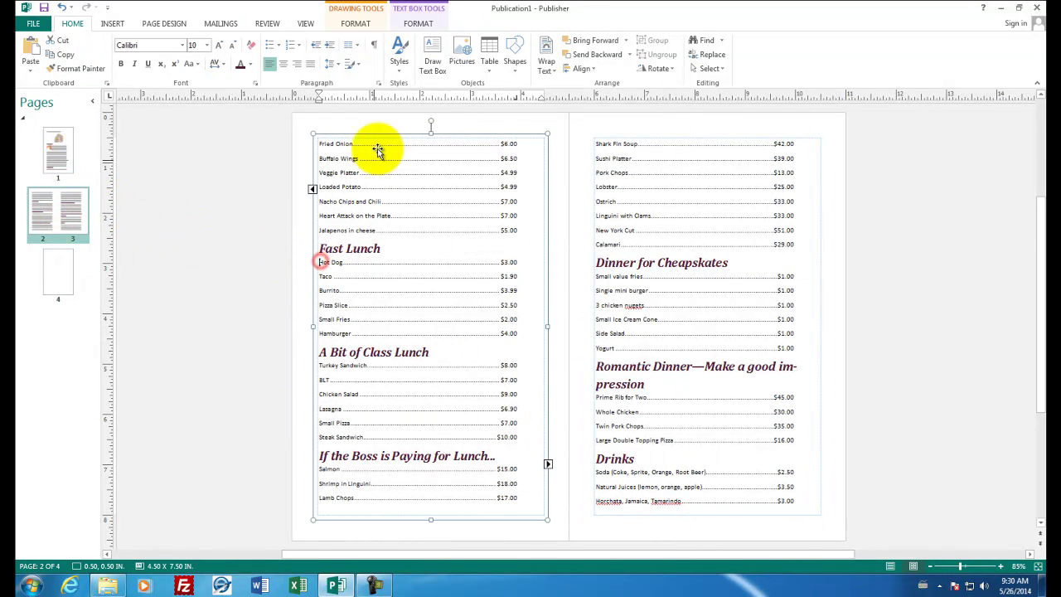
left_click(462, 56)
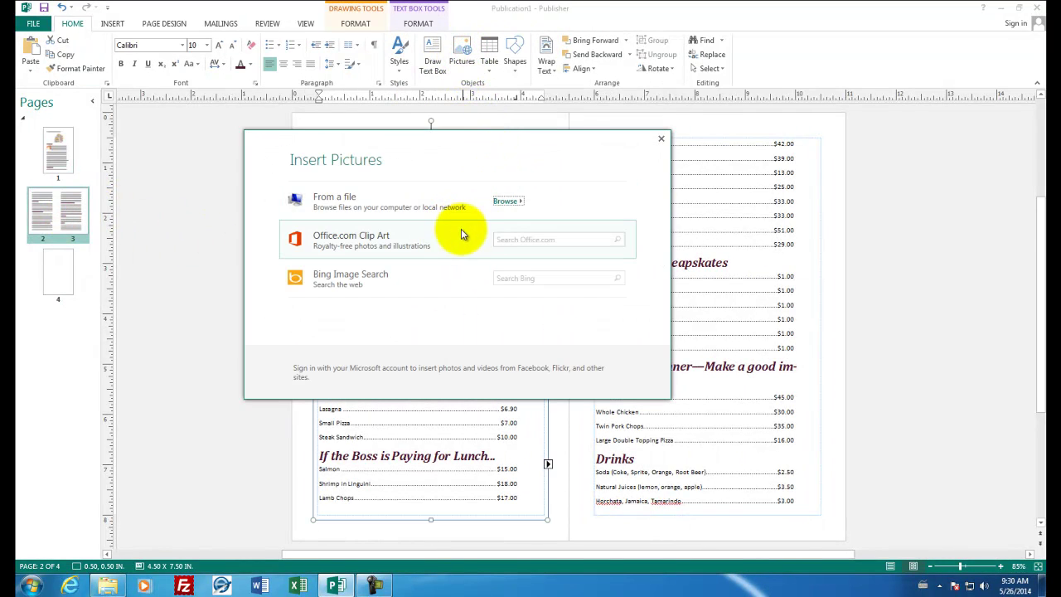
left_click(506, 239)
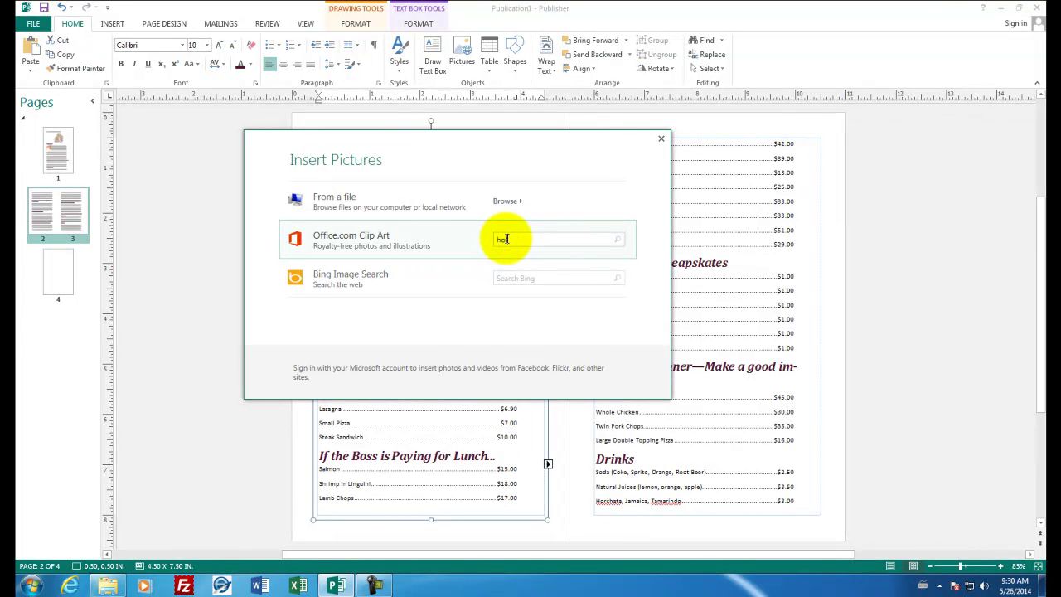
type("hotdog")
key("Return")
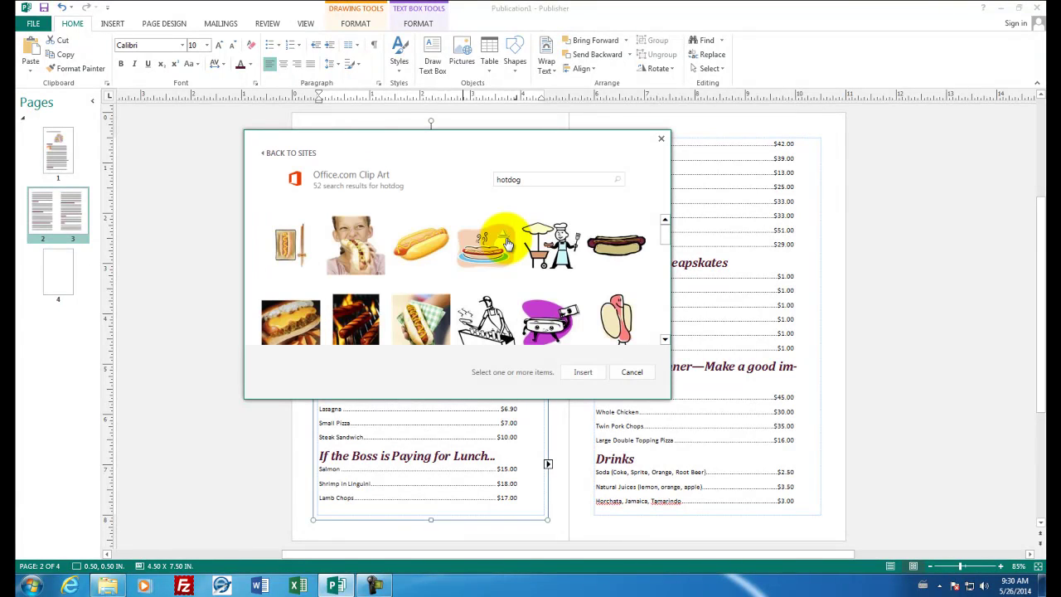
left_click(422, 240)
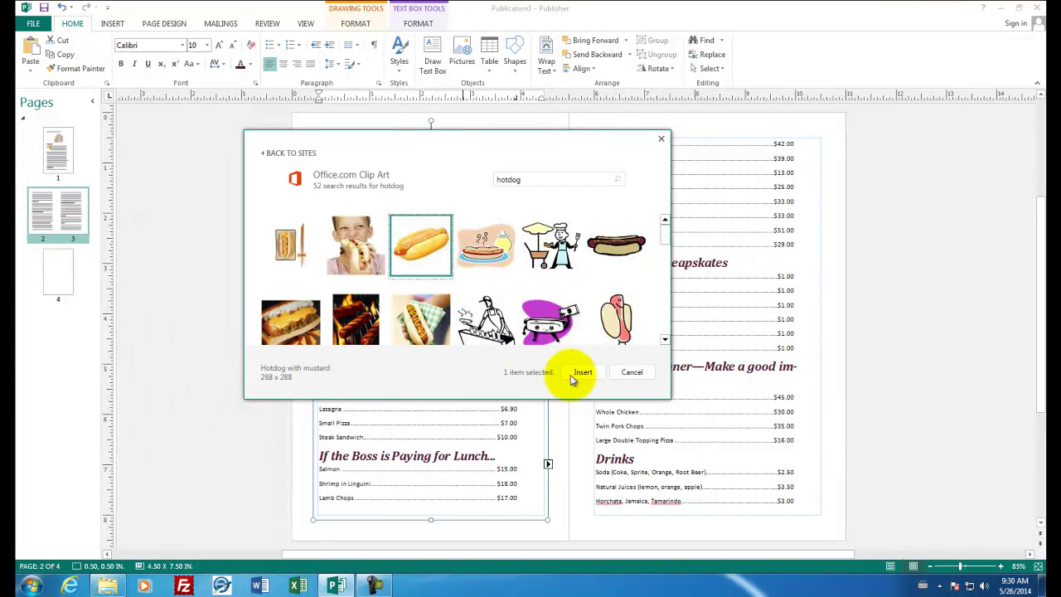
left_click(580, 372)
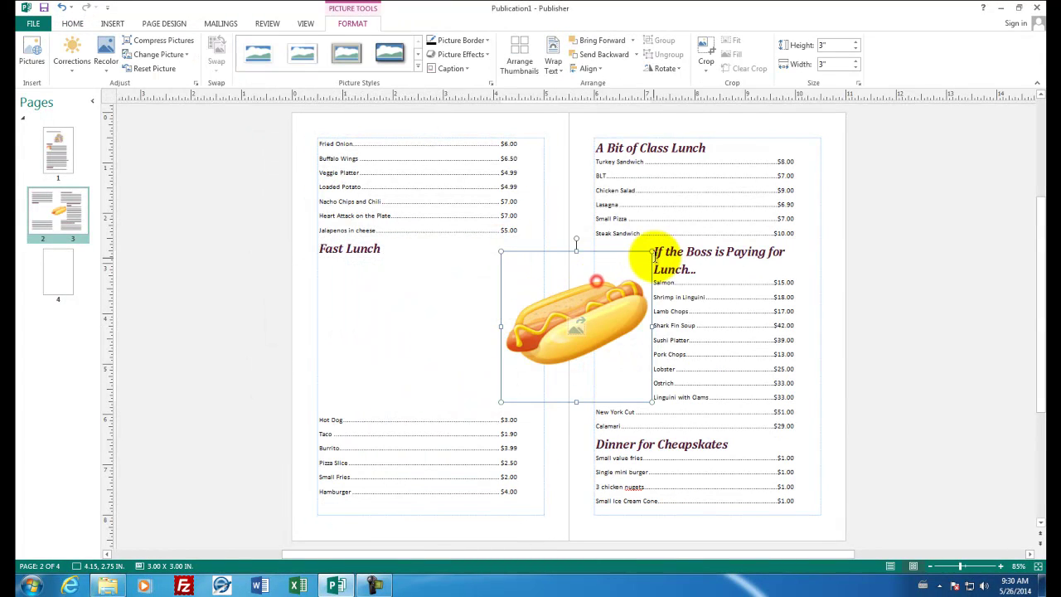
- Shrink the hotdog picture and place it beside the Fast Lunch items
left_click_drag(650, 252, 340, 282)
left_click(373, 290)
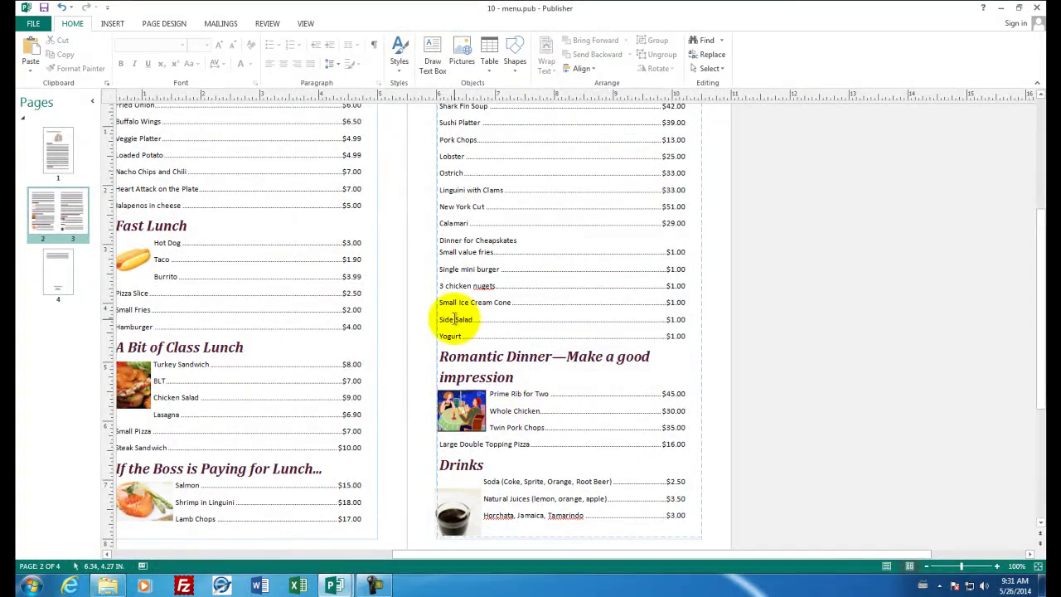
left_click_drag(435, 554, 373, 563)
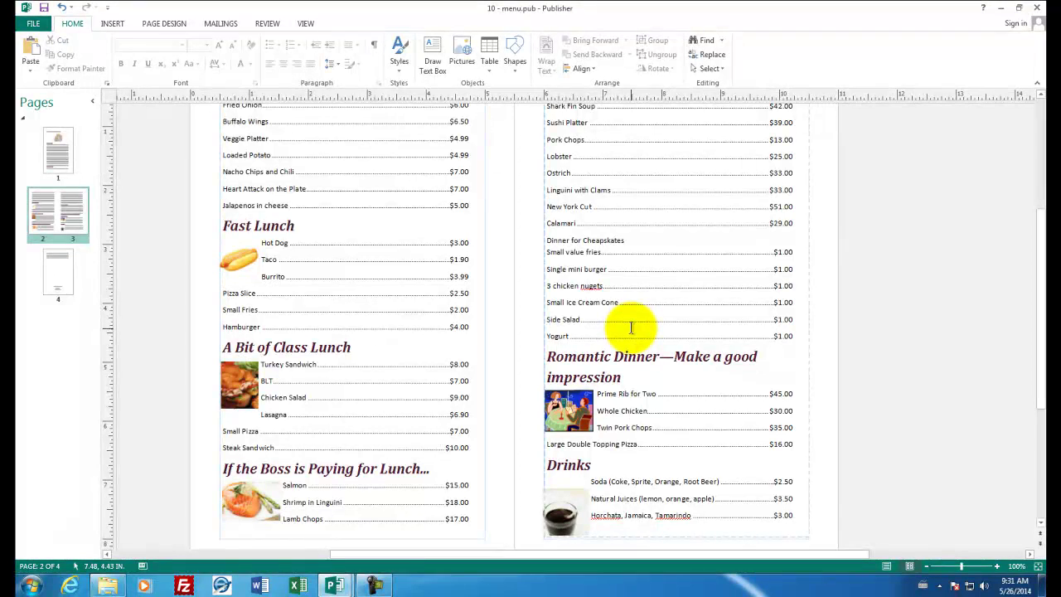
scroll(630, 328, "down", 1)
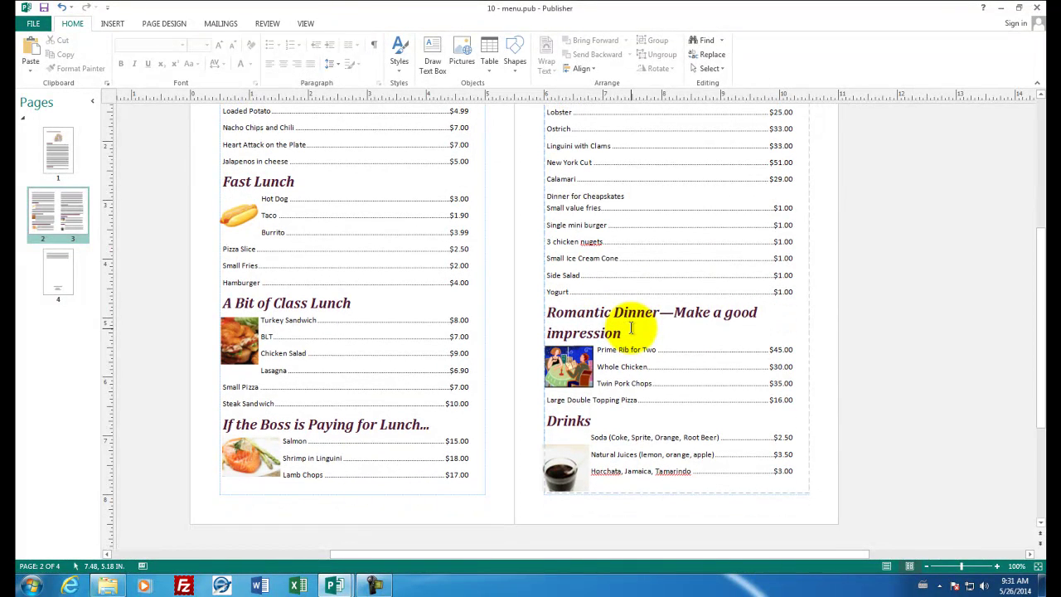
- Add a page-number field to the left master page footer and center it
left_click(110, 28)
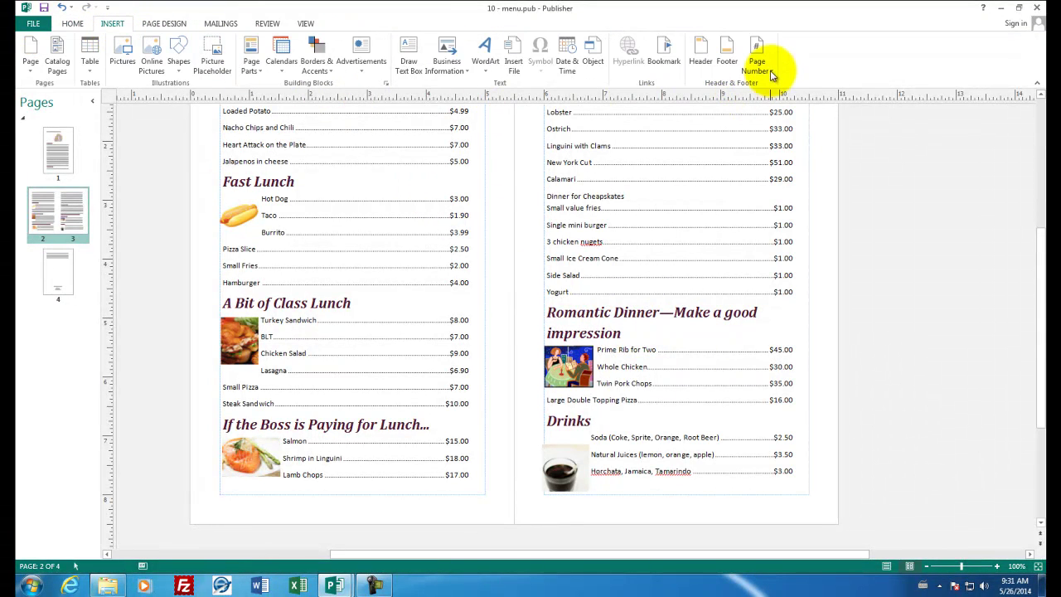
left_click(727, 52)
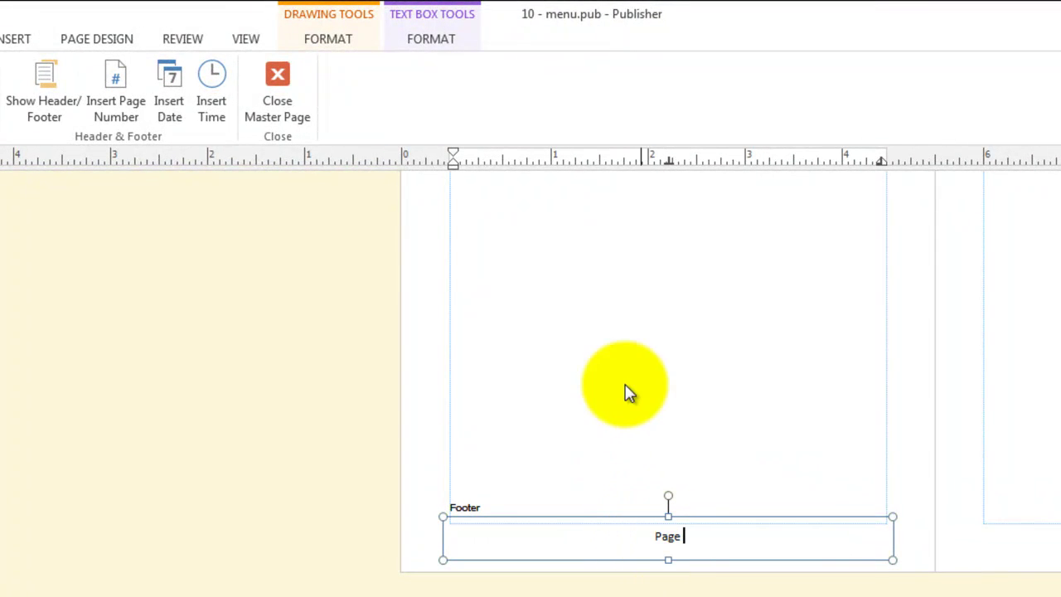
left_click(111, 79)
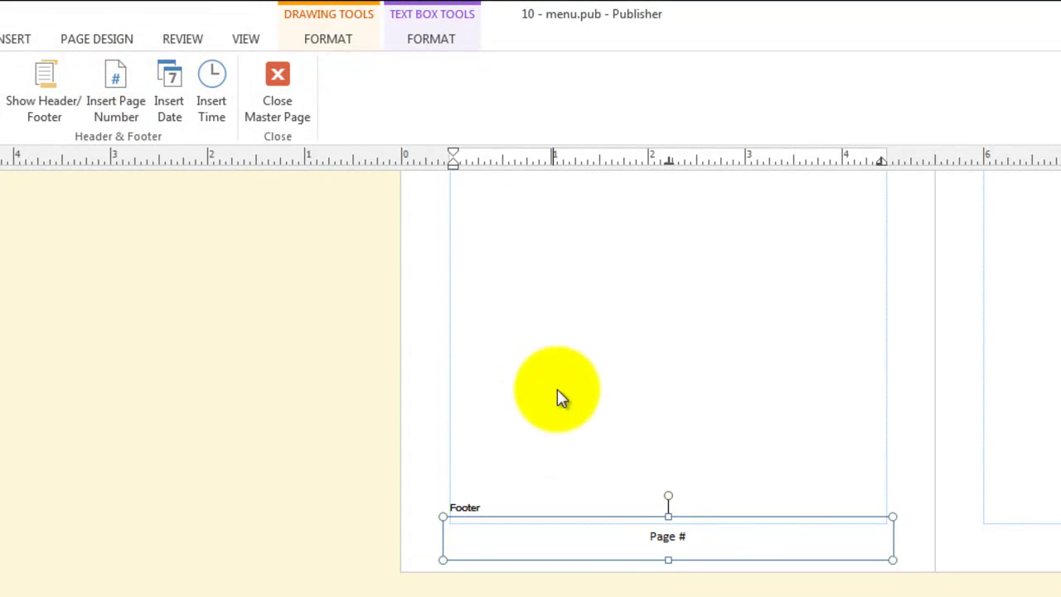
right_click(660, 536)
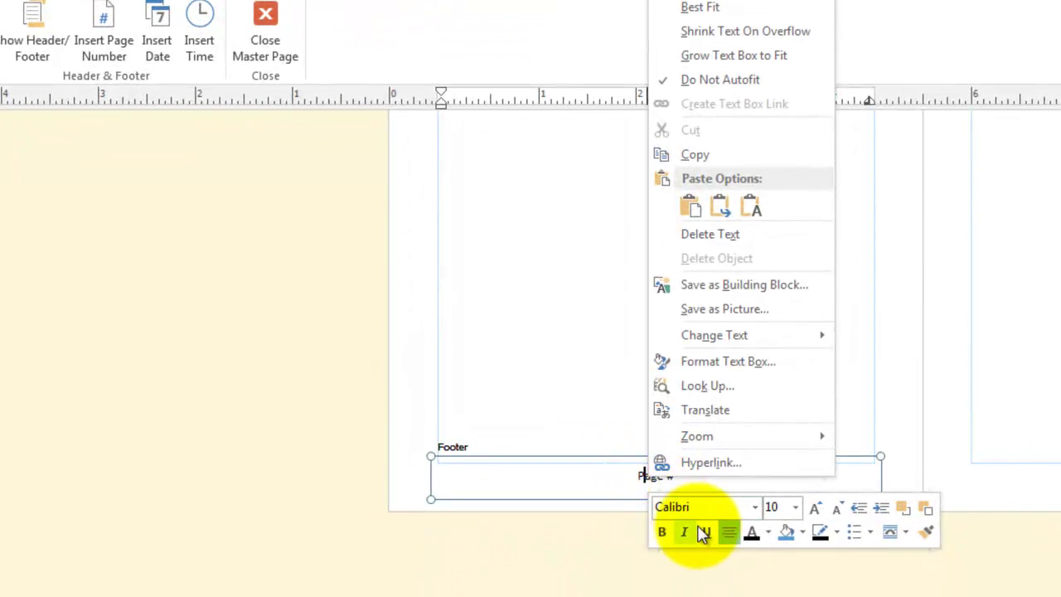
left_click(729, 535)
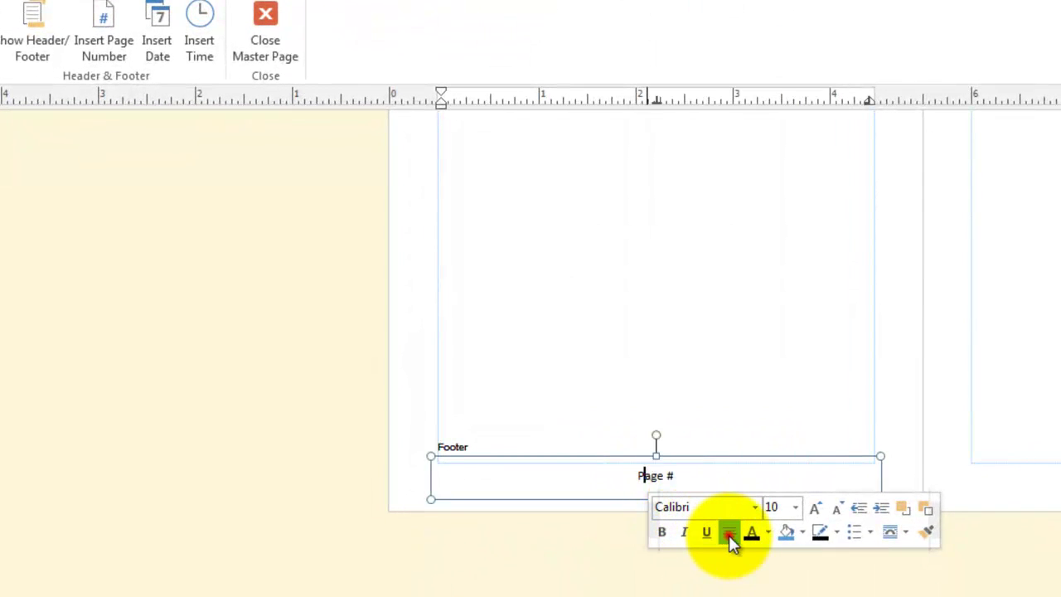
left_click(729, 534)
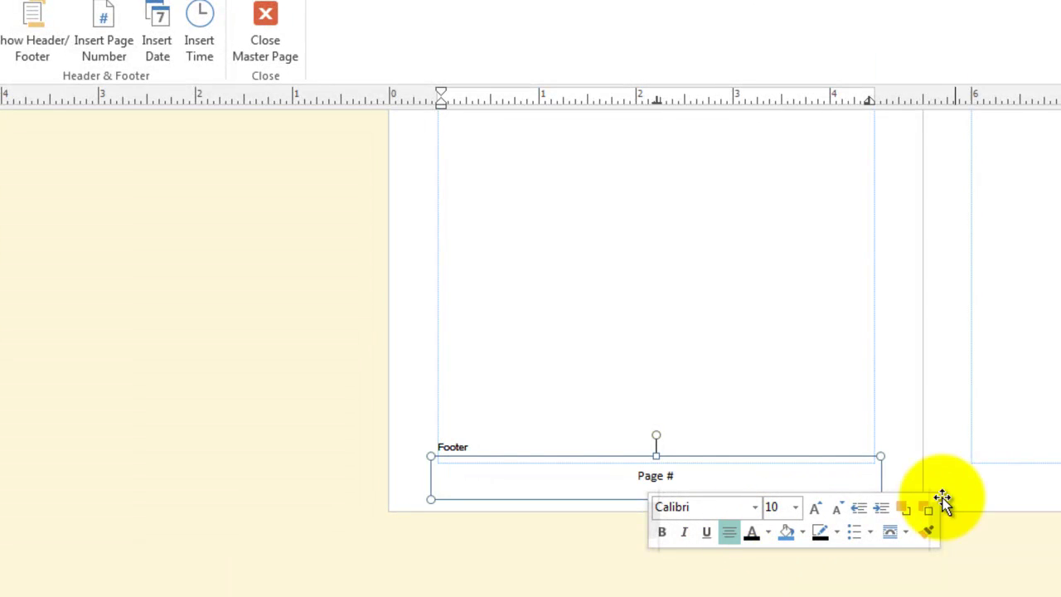
- Type 'Page' in the right master page's footer
left_click(887, 408)
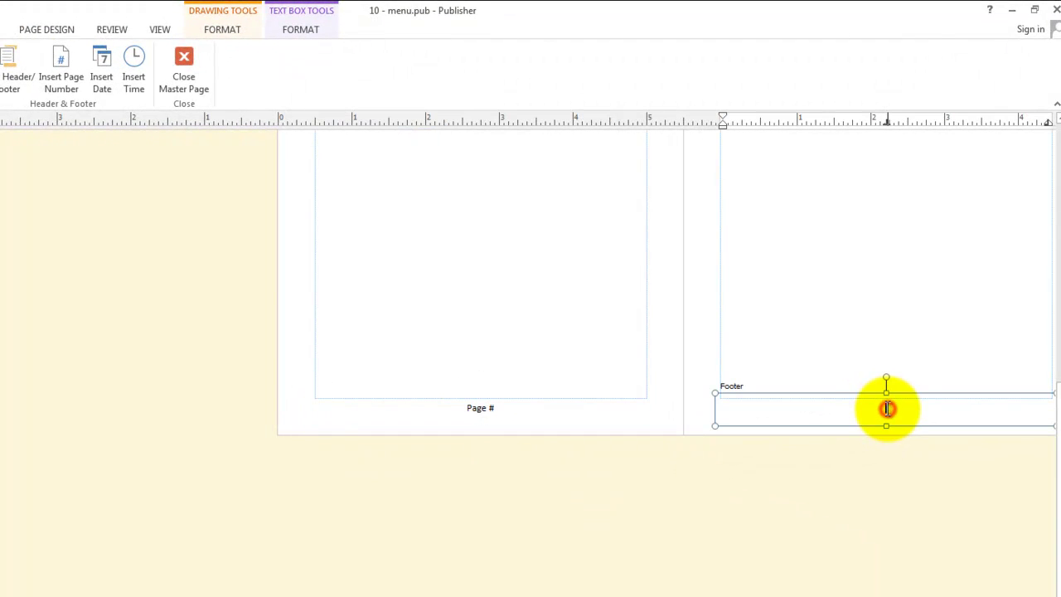
type("Page #")
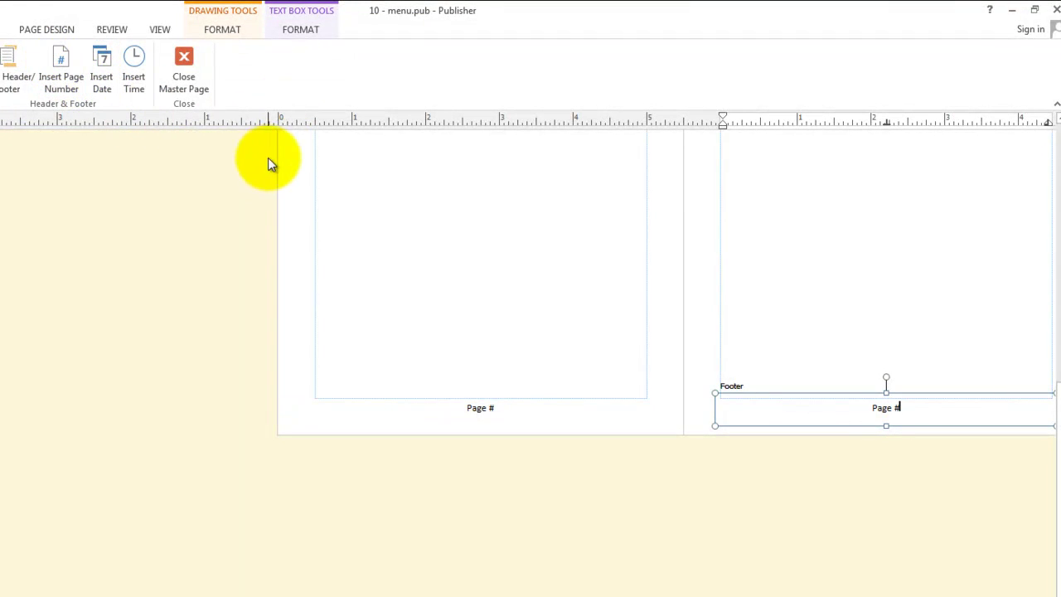
scroll(564, 336, "up", 1)
scroll(564, 338, "up", 2)
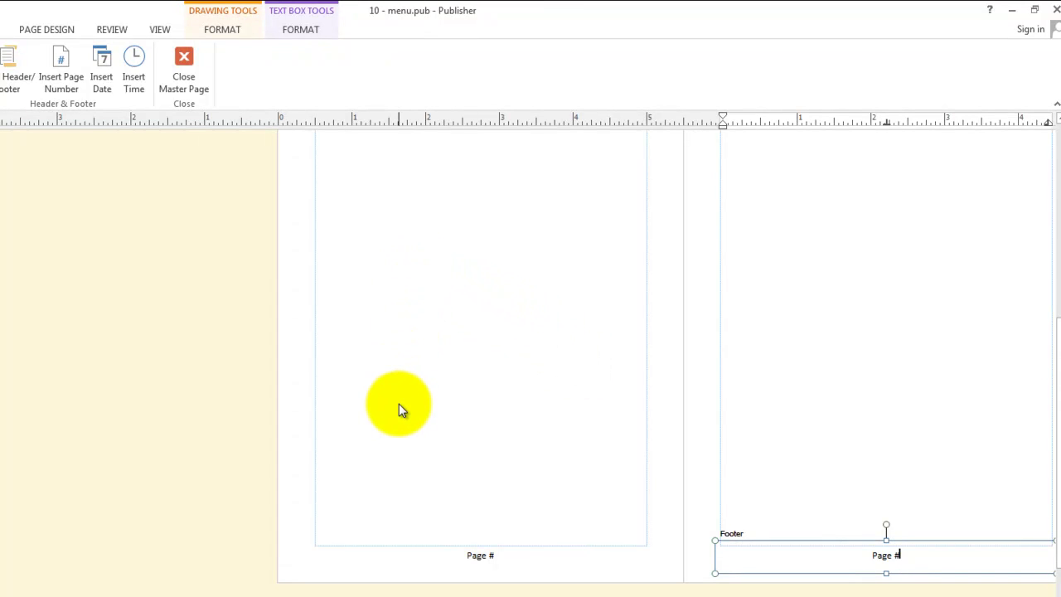
- Close the master page and nudge the page 4 Greasy Spoon address block up above the footer
left_click(186, 71)
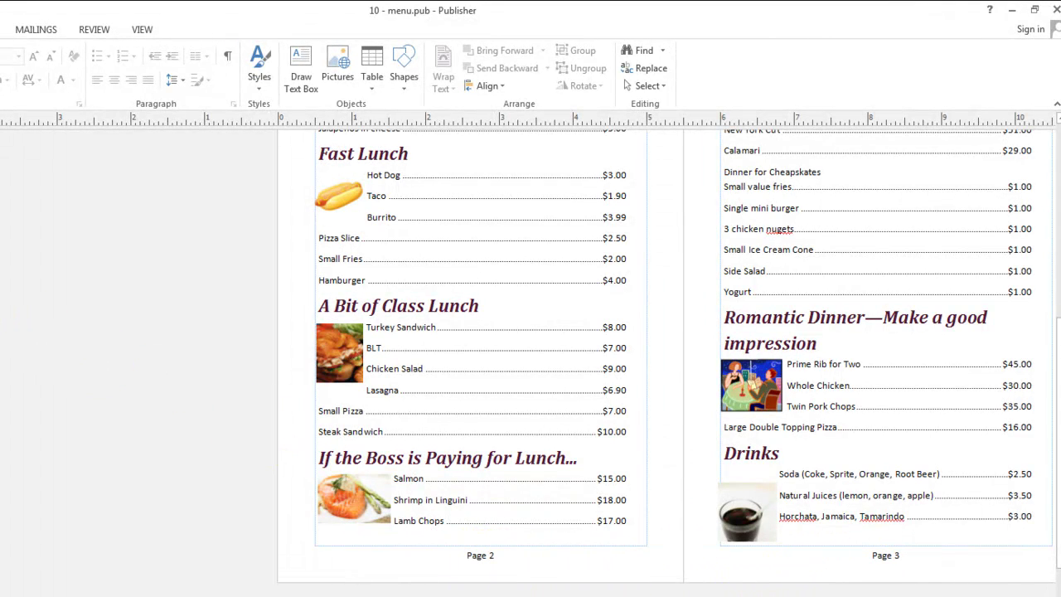
key("ctrl+Page_Up")
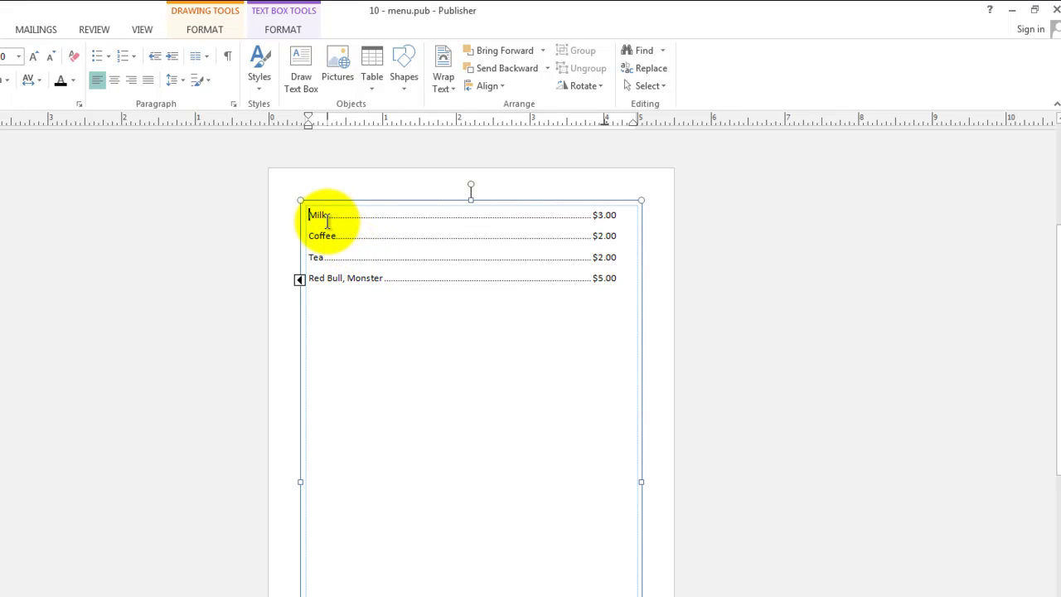
scroll(392, 319, "down", 1)
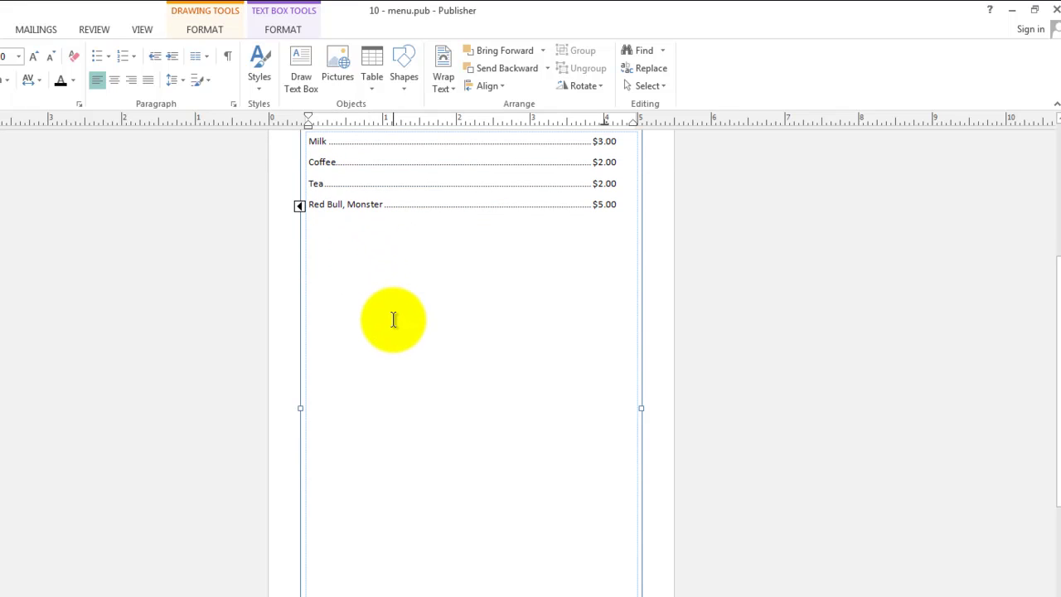
scroll(393, 319, "down", 1)
scroll(393, 320, "down", 1)
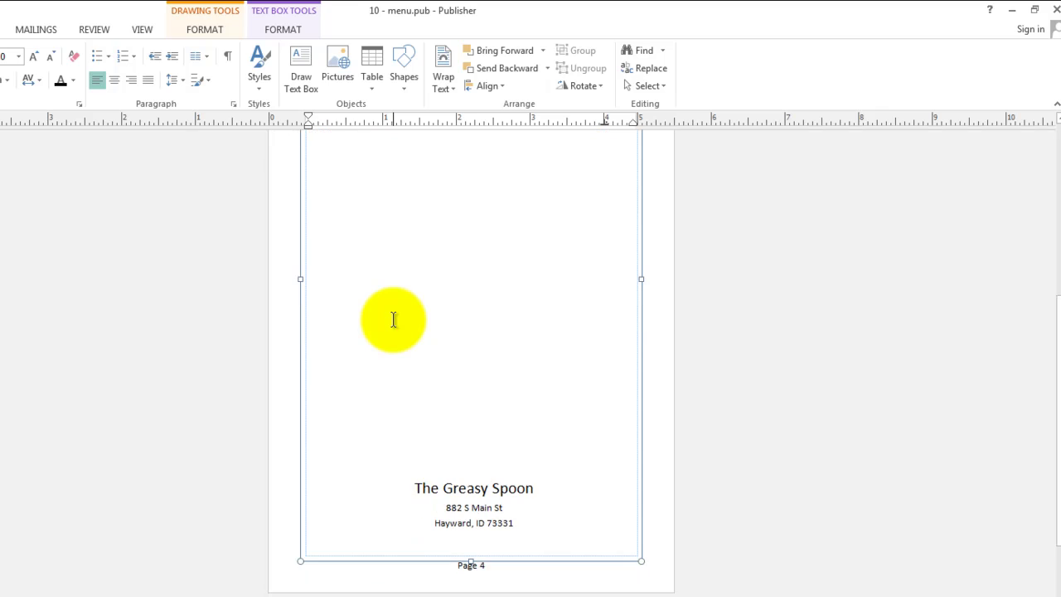
left_click(459, 469)
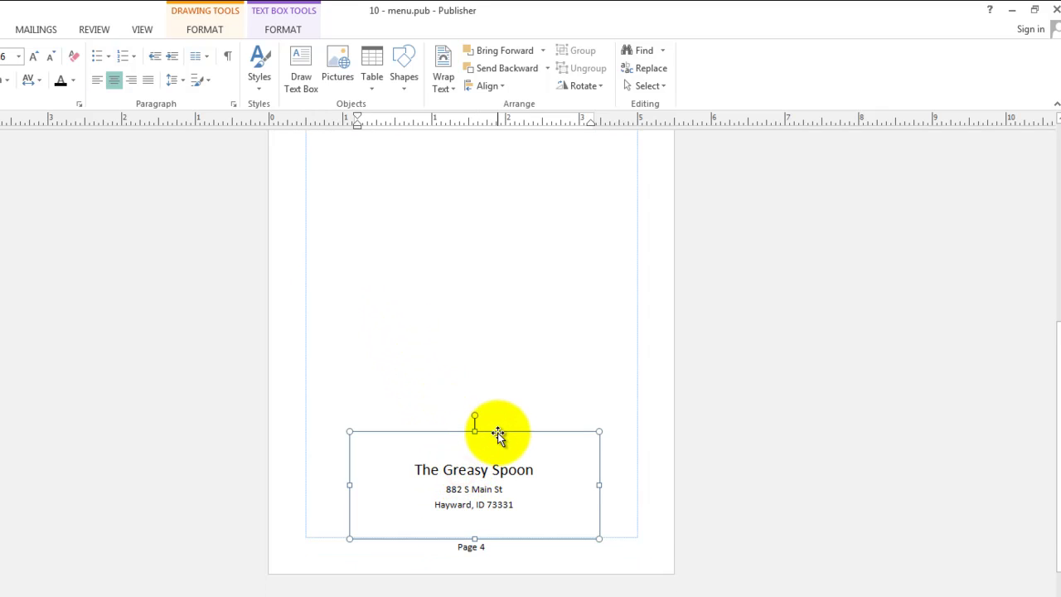
left_click_drag(498, 432, 499, 412)
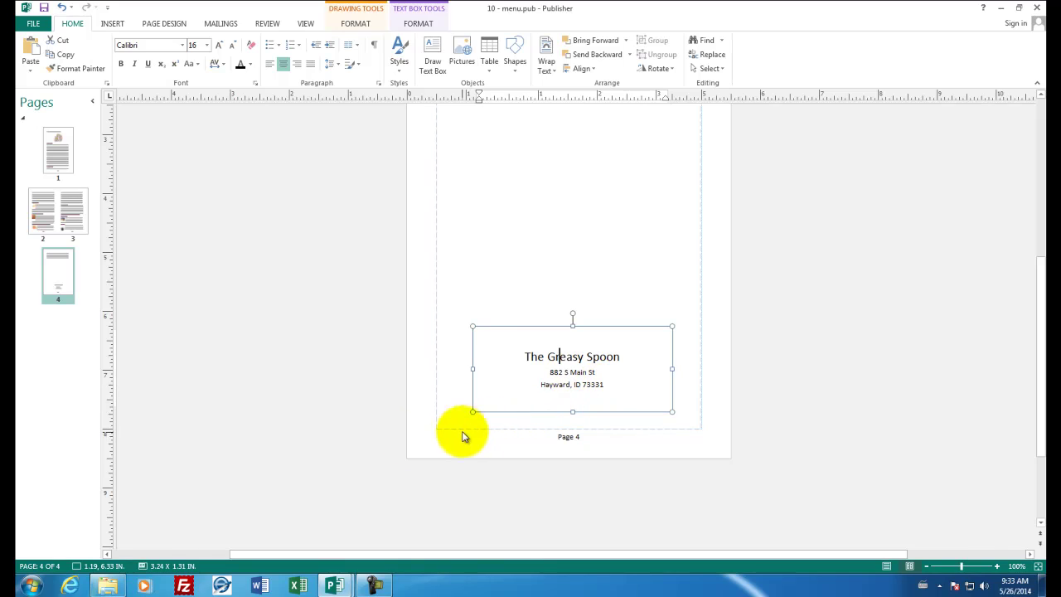
left_click(61, 167)
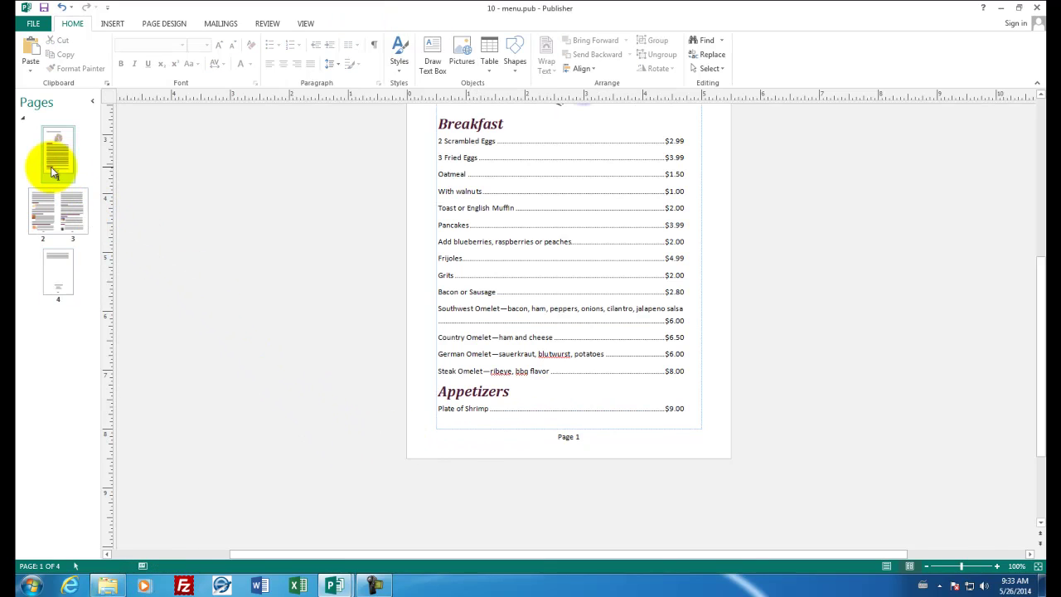
- Open print preview and set the Pages range to 1,4 for a Custom Print of the outer sheet
left_click(33, 24)
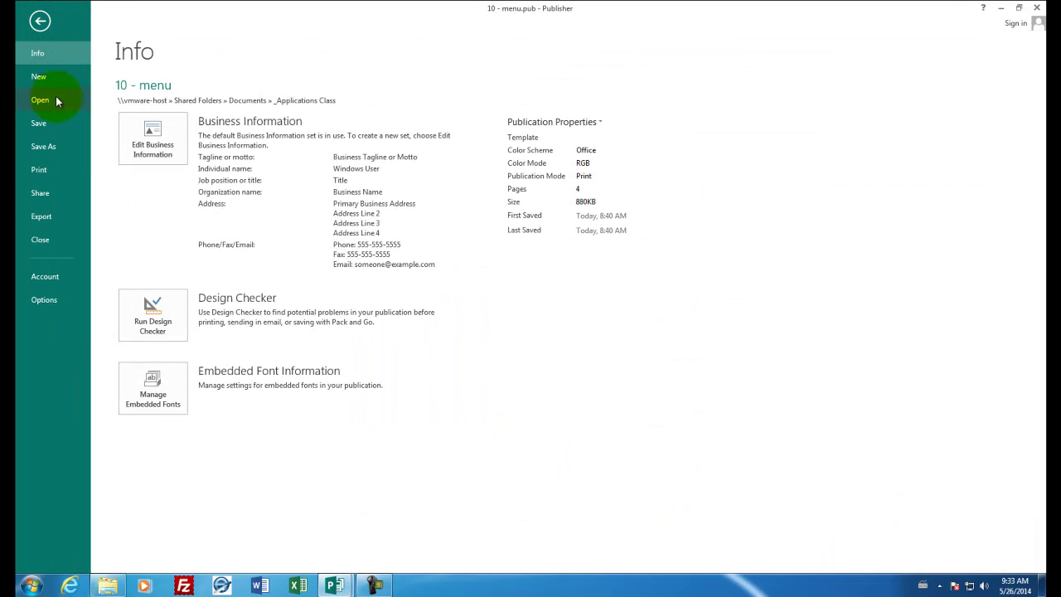
left_click(48, 171)
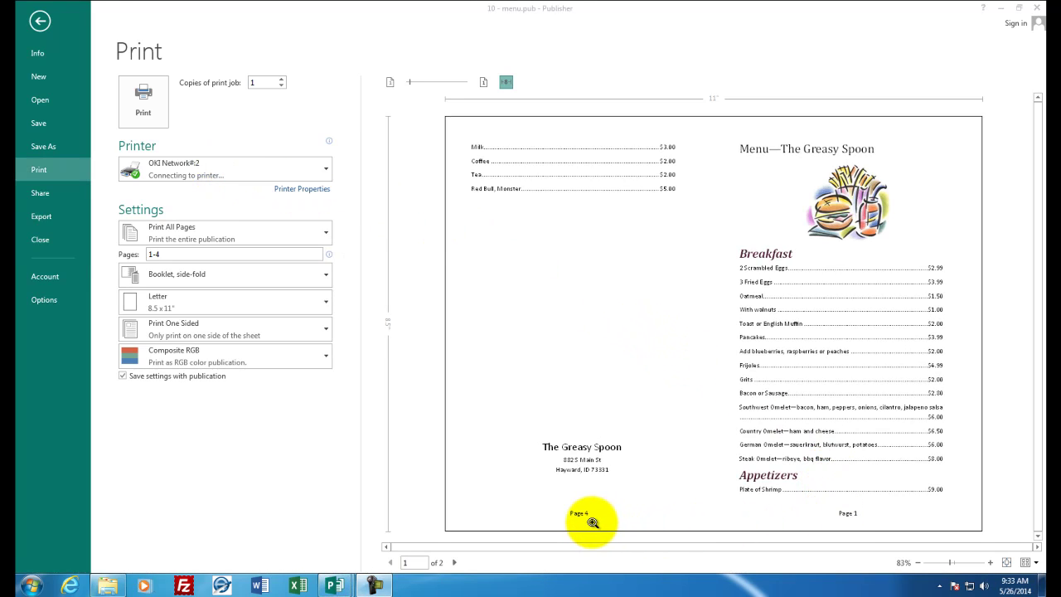
left_click(455, 563)
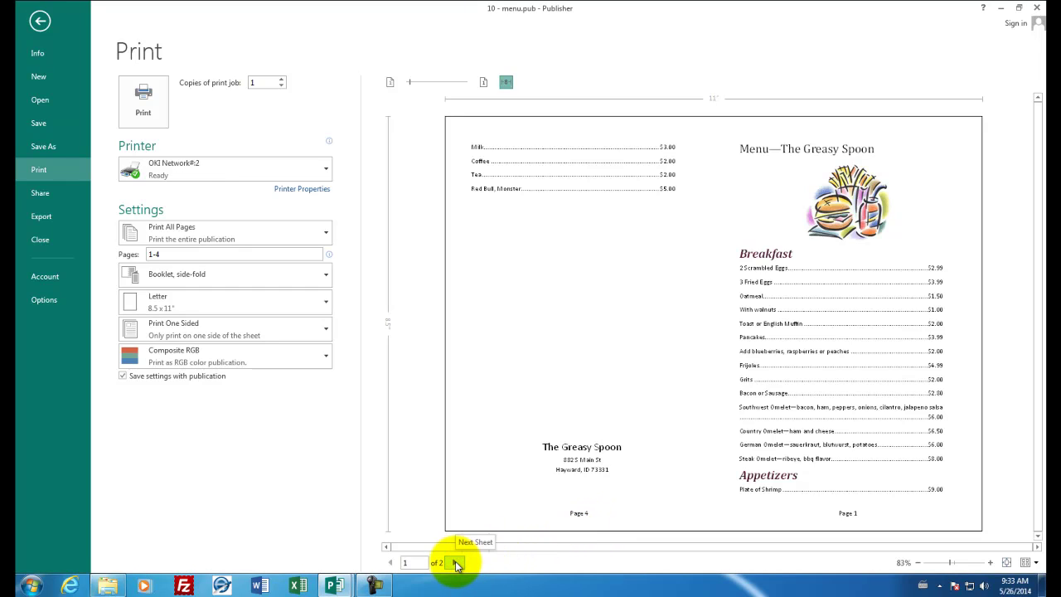
left_click(455, 563)
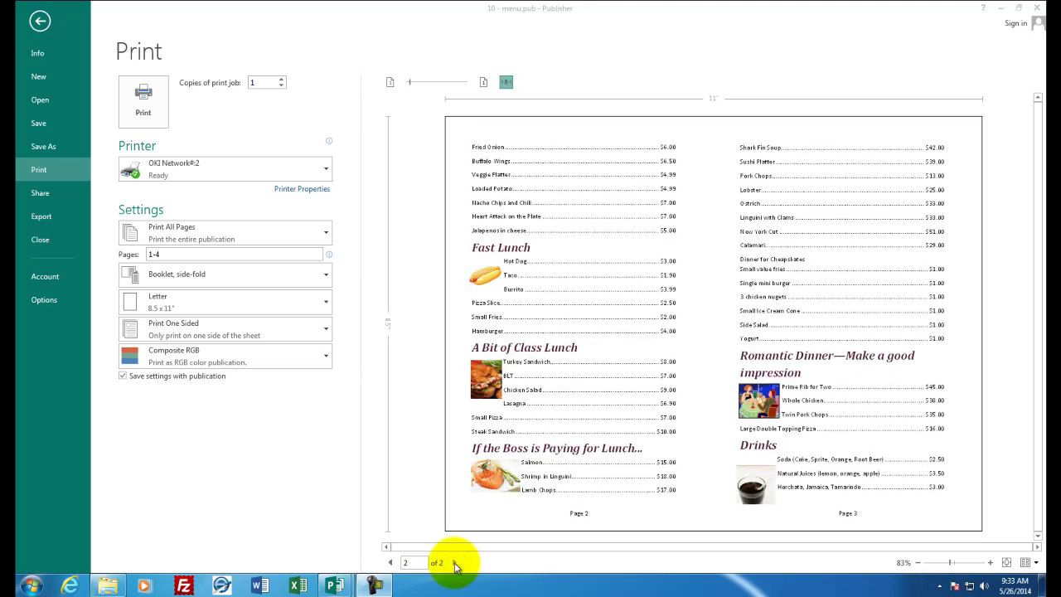
left_click(391, 564)
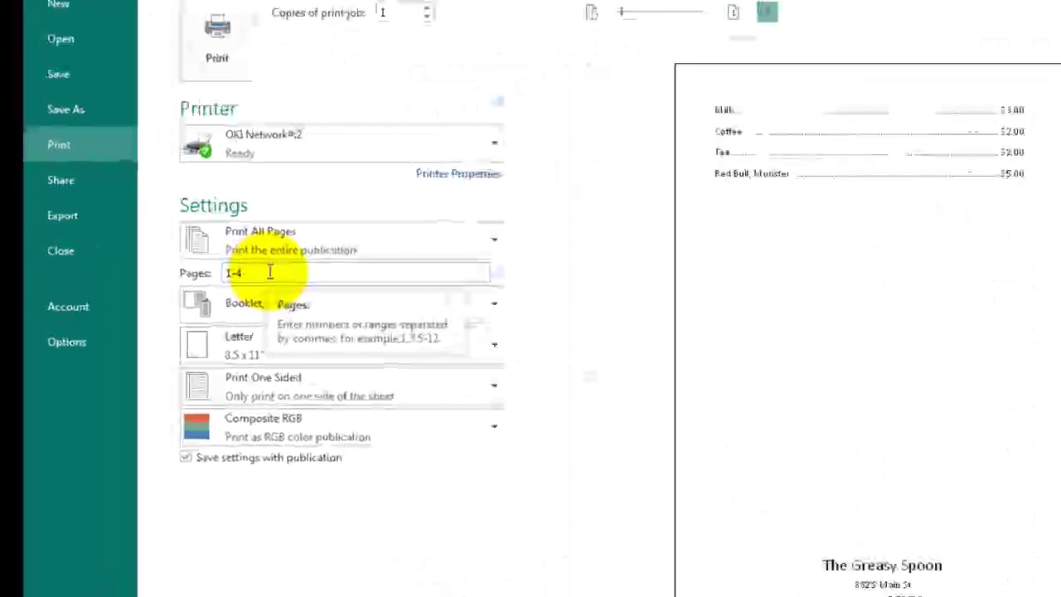
left_click(270, 272)
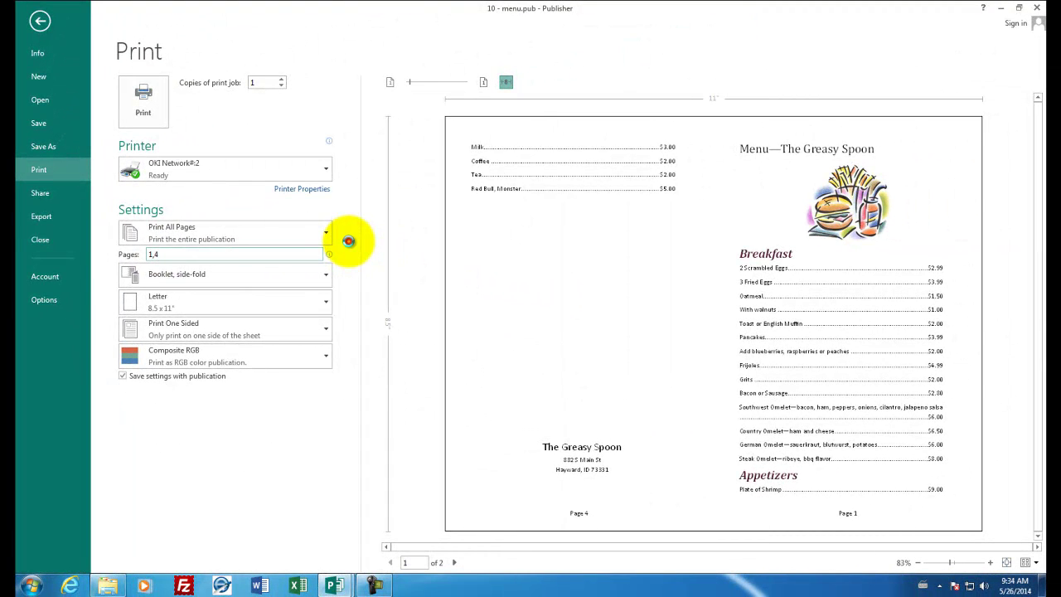
left_click(348, 241)
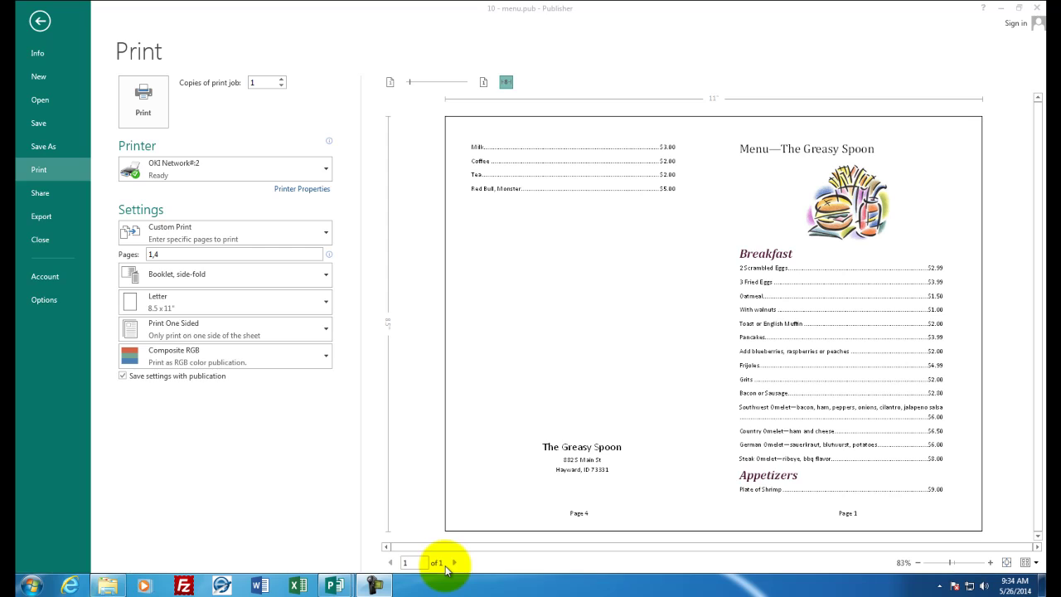
left_click(152, 115)
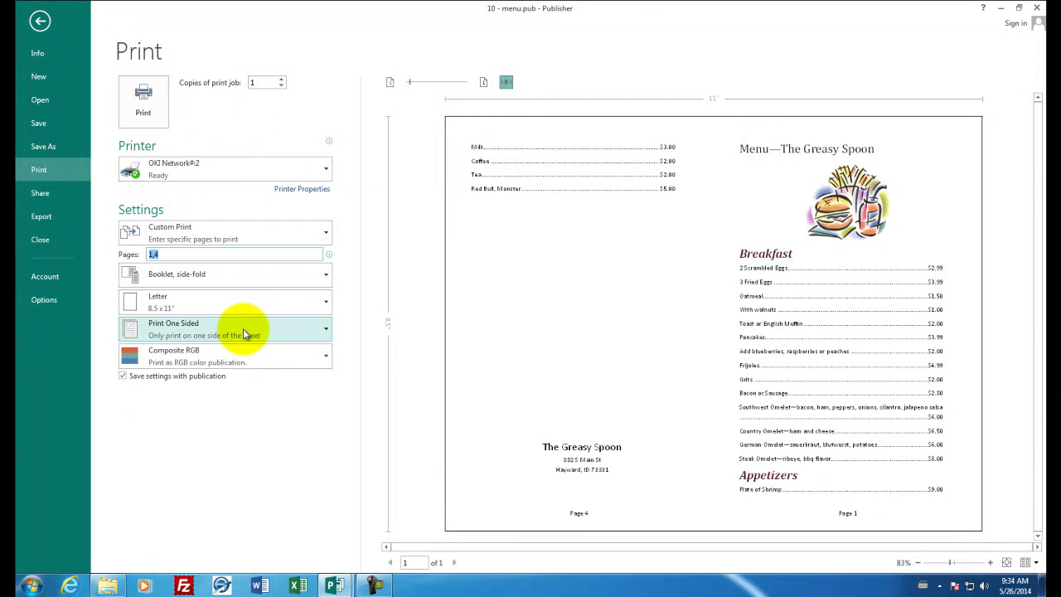
- Set the print range to 2-3 and print the inner booklet sheet
type("2-3")
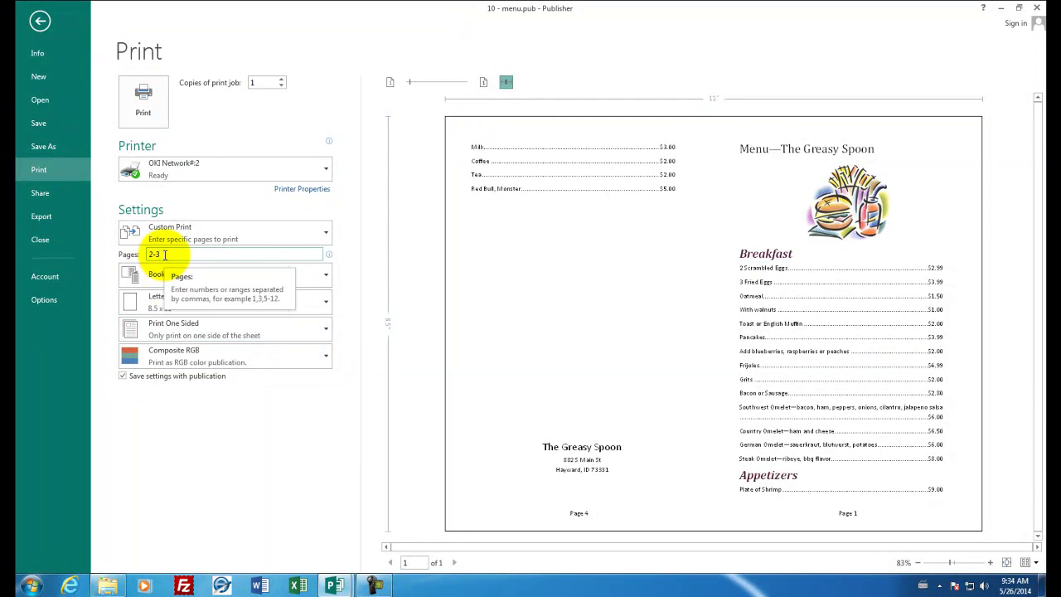
left_click(348, 243)
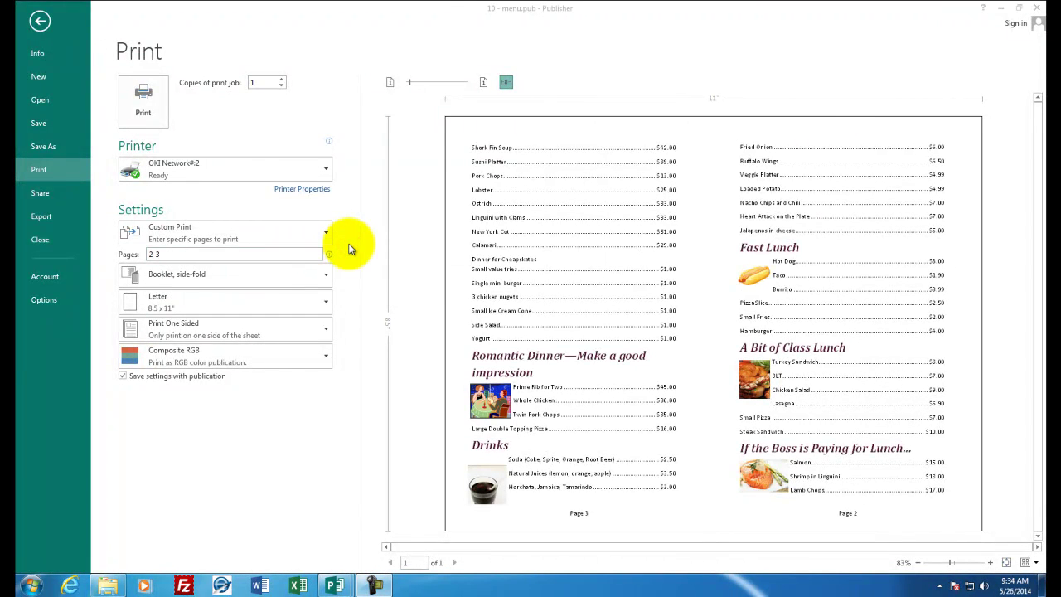
left_click(145, 113)
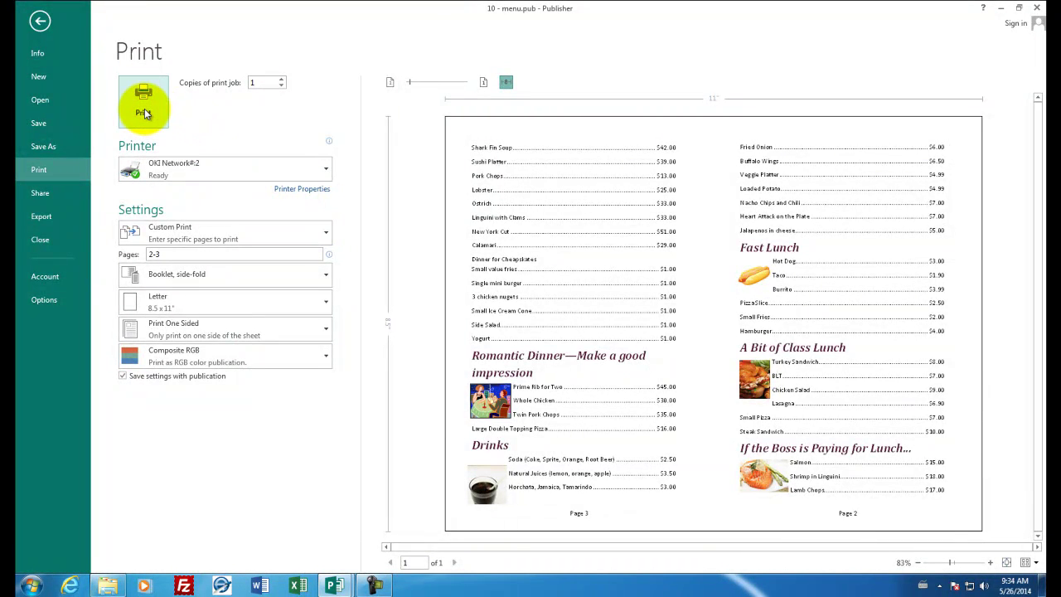